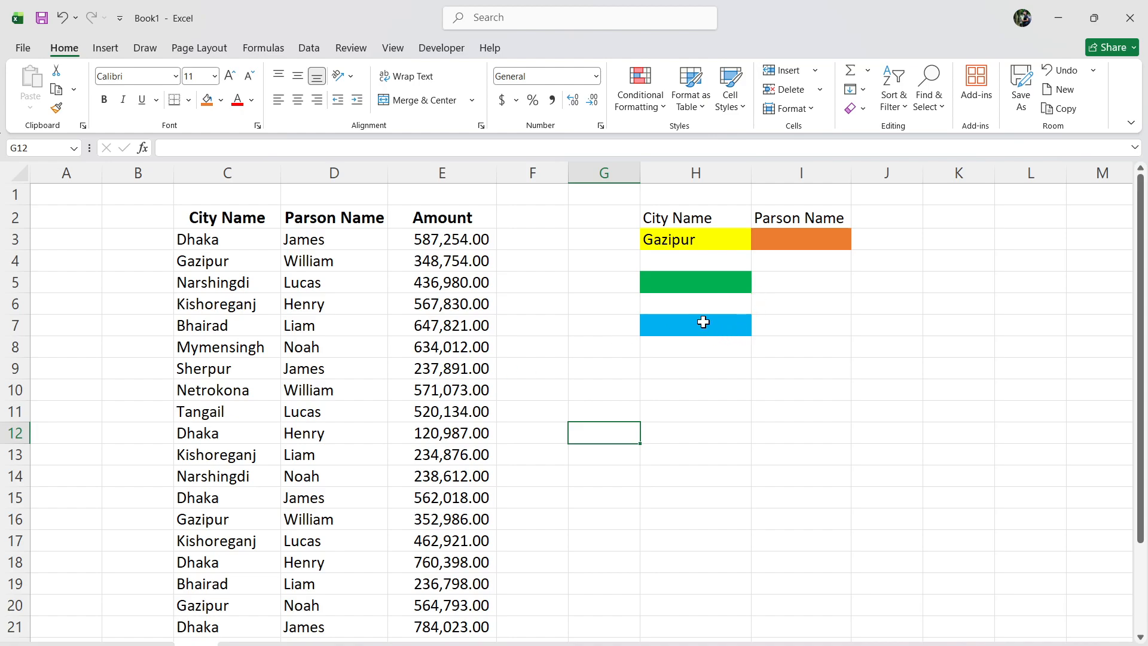
# Label cell G5 as Amount and cell G7 as Count.
pyautogui.click(660, 288)
pyautogui.click(610, 286)
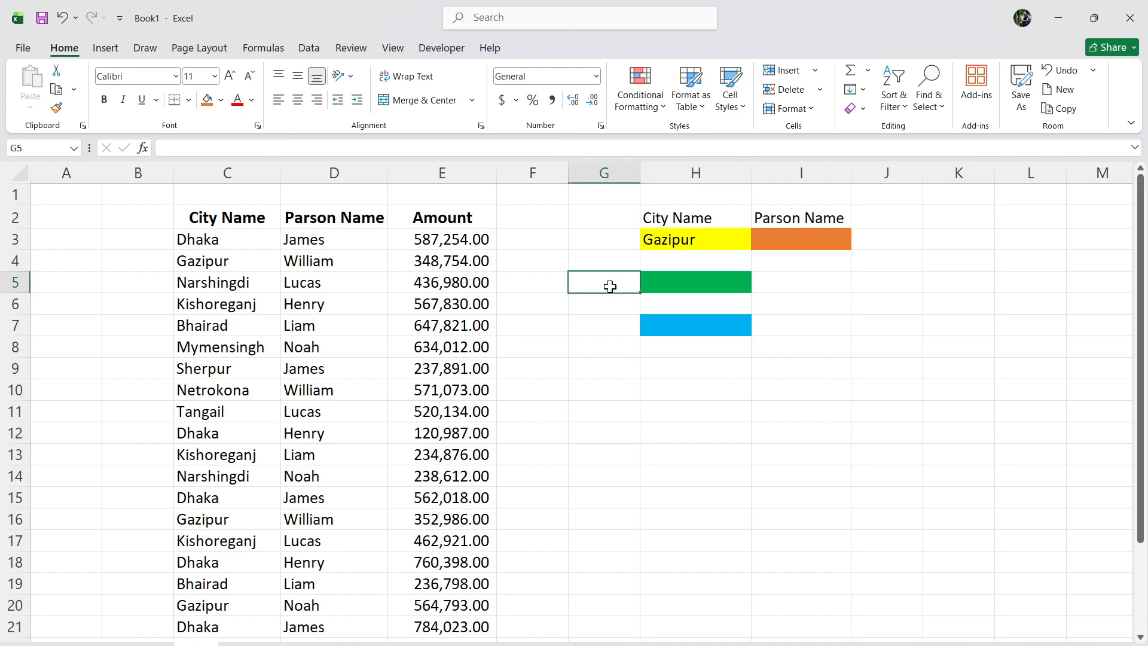
pyautogui.write('Amount')
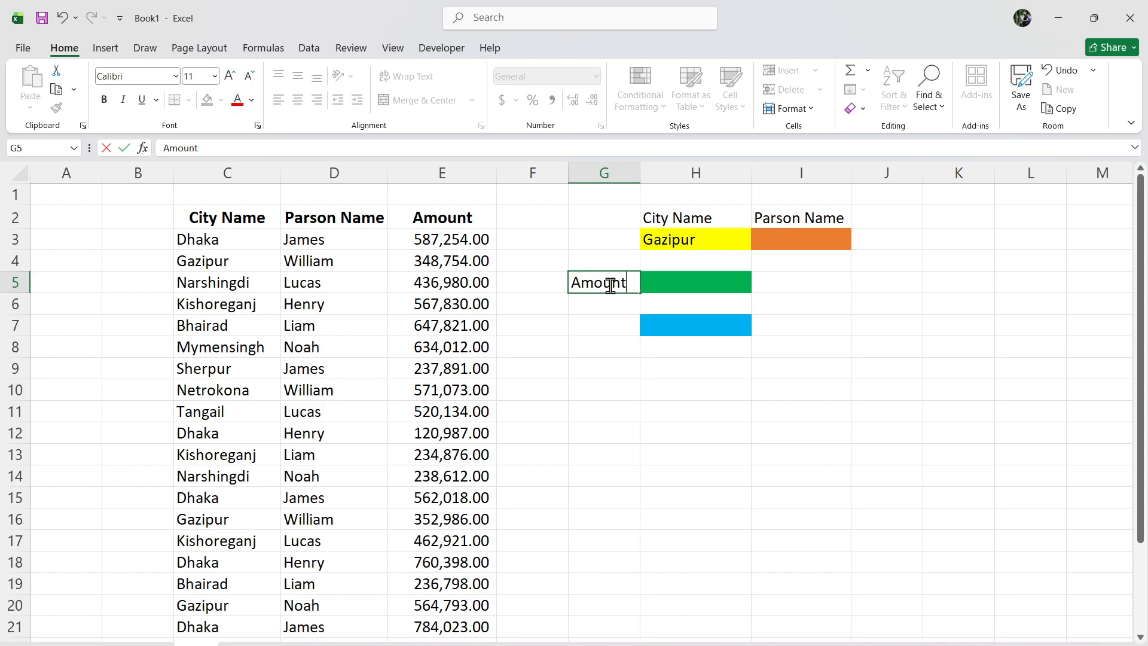
pyautogui.press('Return')
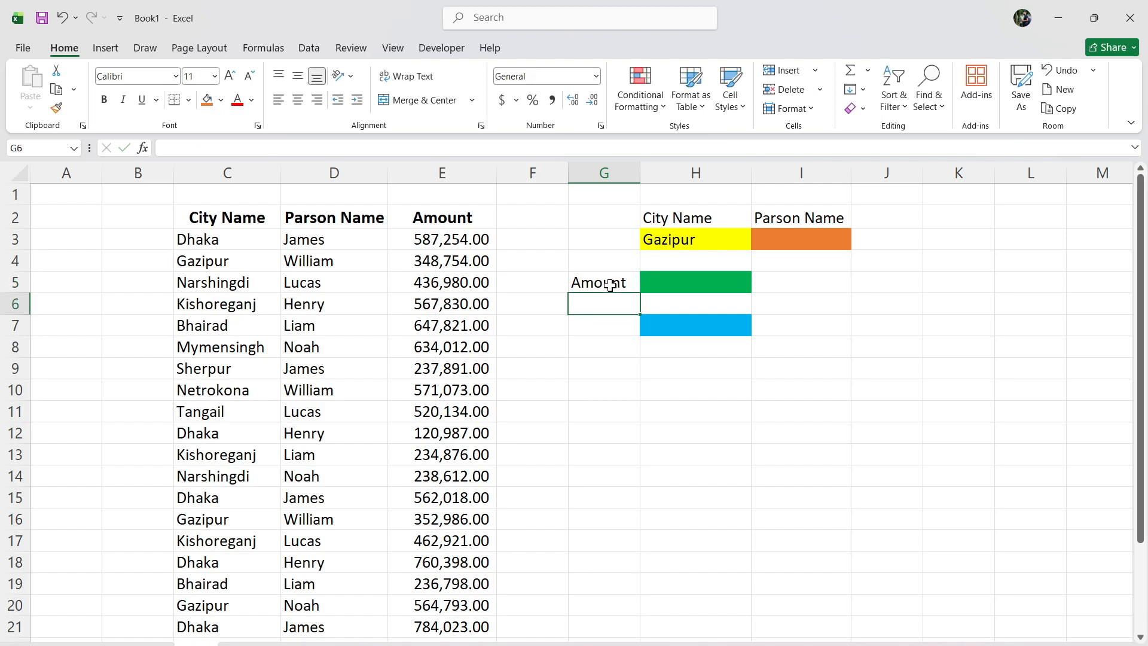
pyautogui.press('Return')
pyautogui.write('Count')
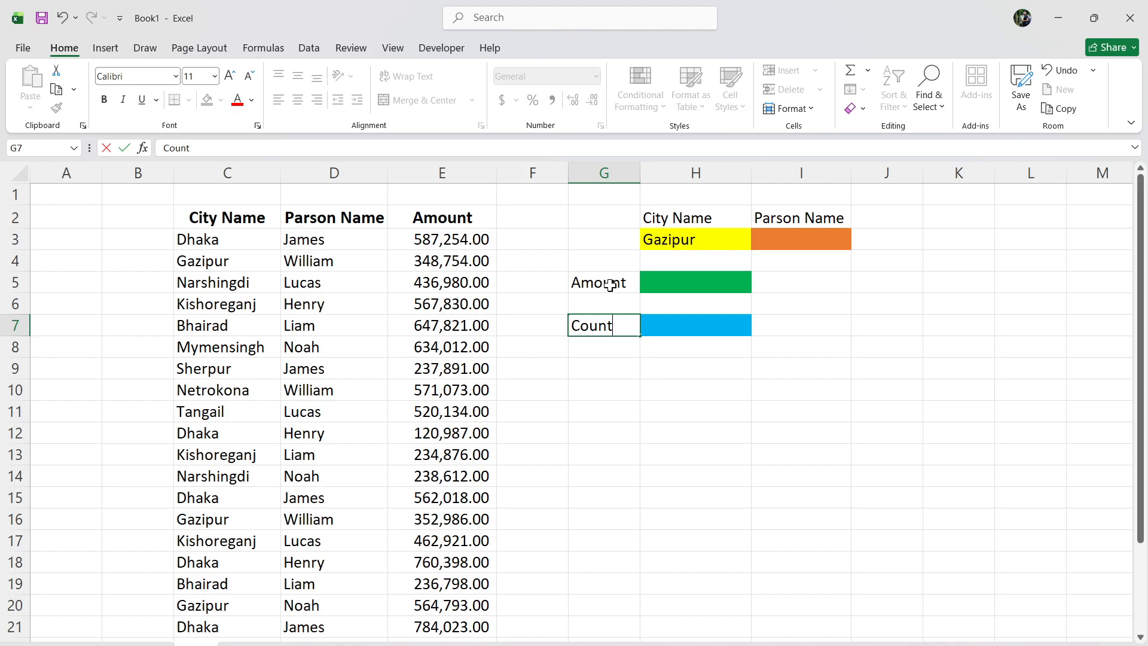
pyautogui.press('Tab')
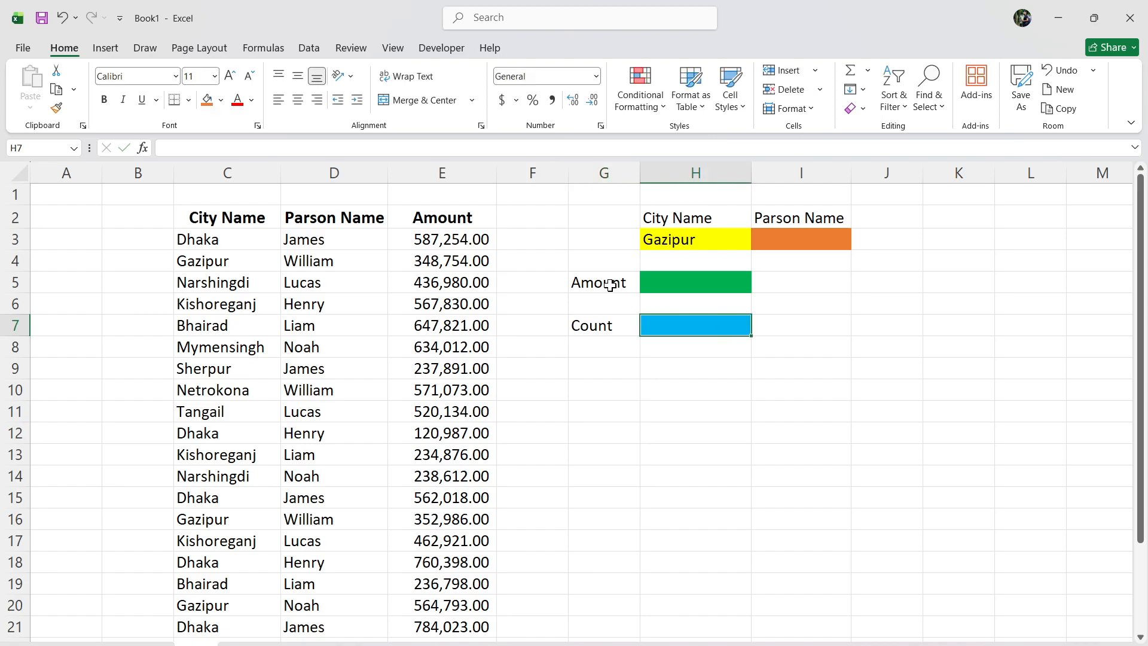
# Begin a SUMIFS formula in H5 with the amounts in E3:E26 as the sum range.
pyautogui.click(727, 281)
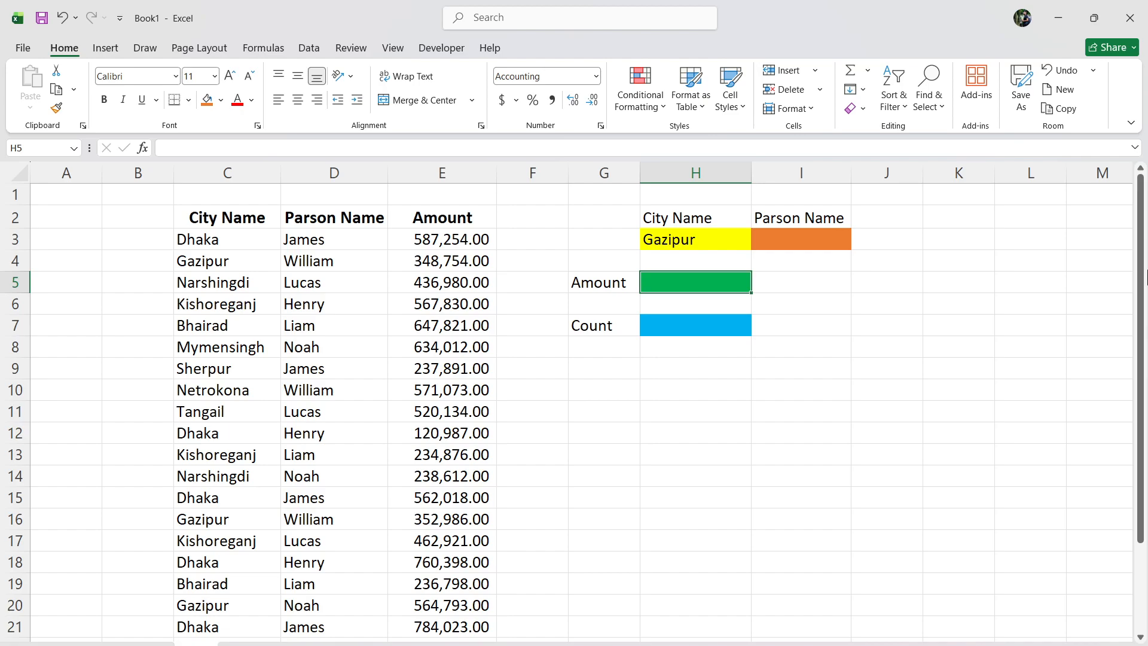
pyautogui.write('=sumif')
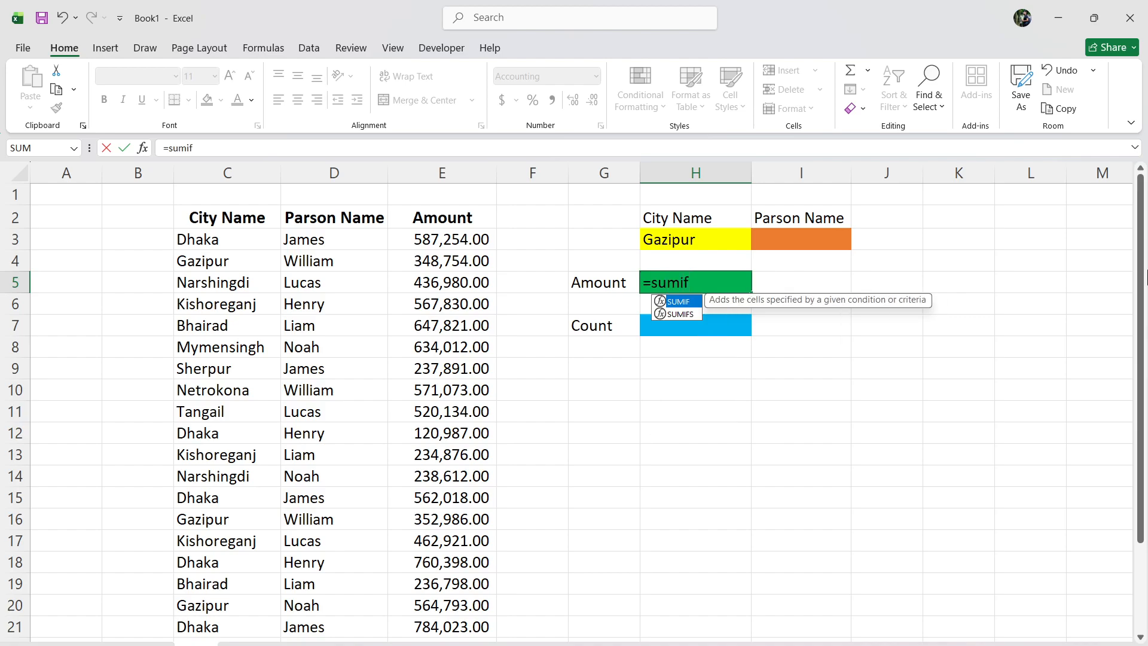
pyautogui.press('Down')
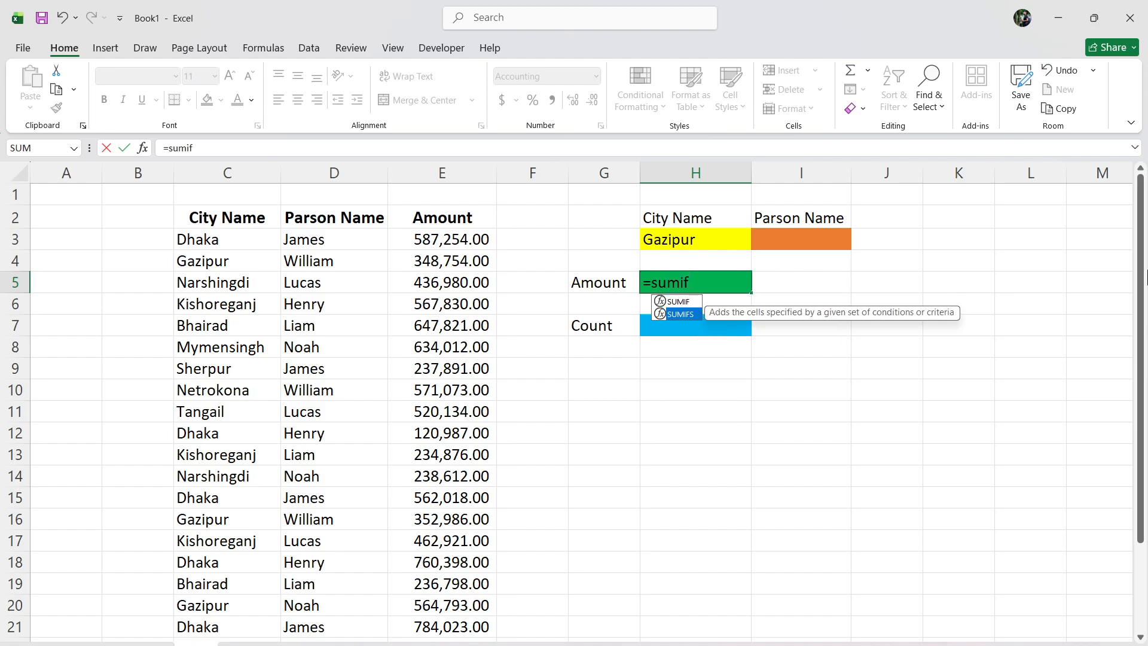
pyautogui.press('Tab')
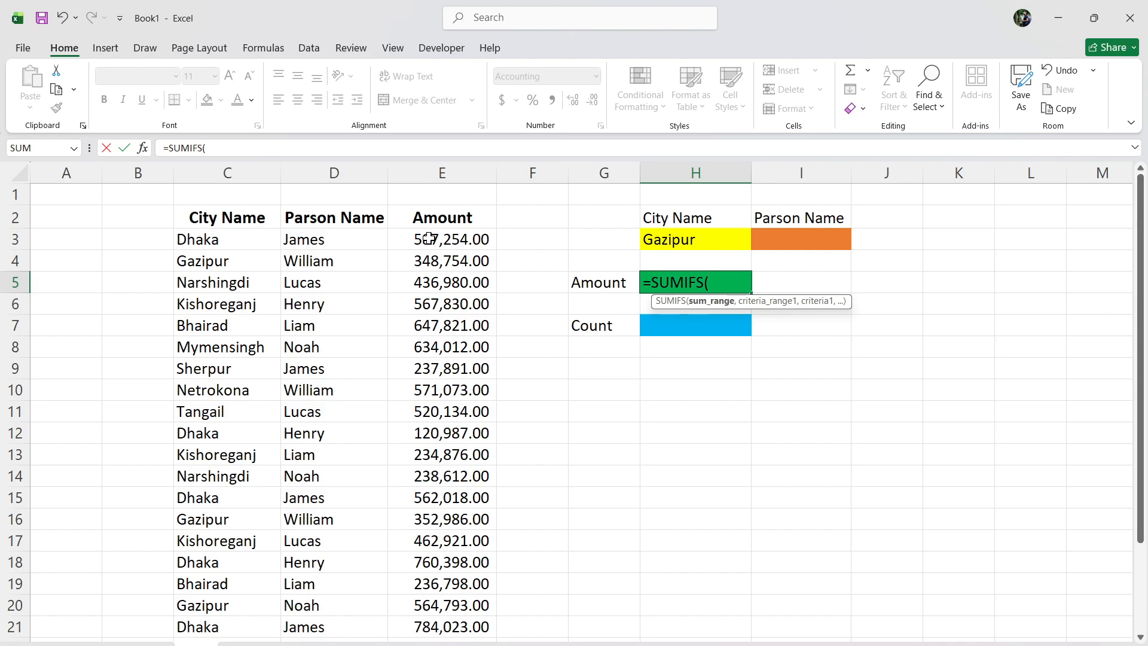
pyautogui.moveTo(430, 243); pyautogui.dragTo(443, 625)
pyautogui.scroll(-1, 545, 514)
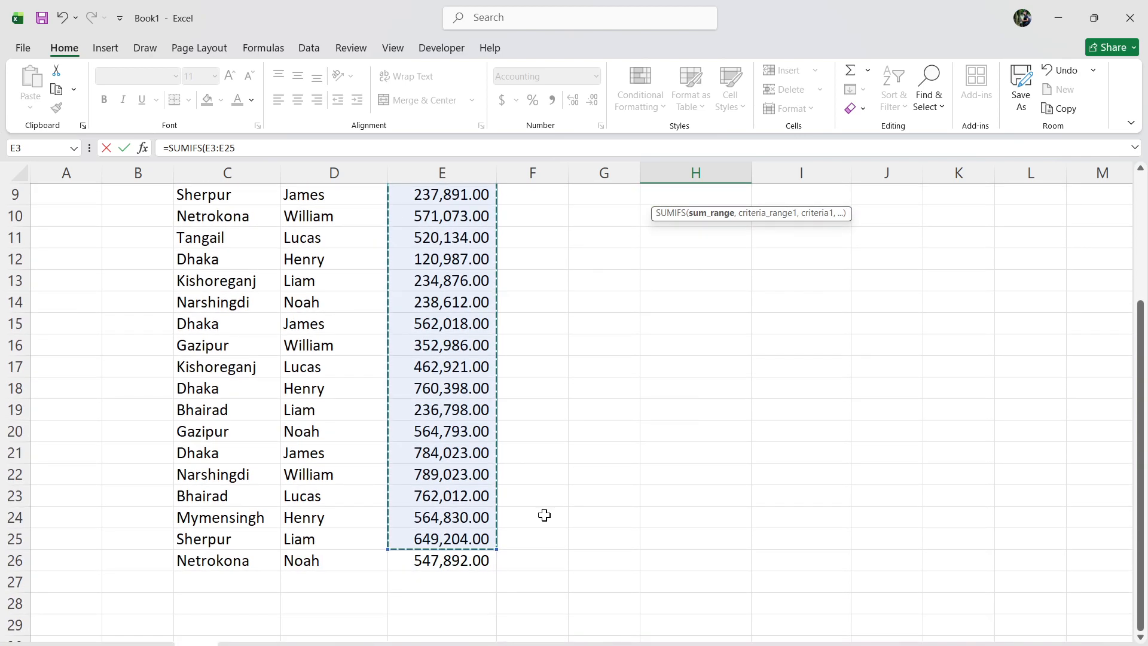
pyautogui.moveTo(495, 550); pyautogui.dragTo(495, 561)
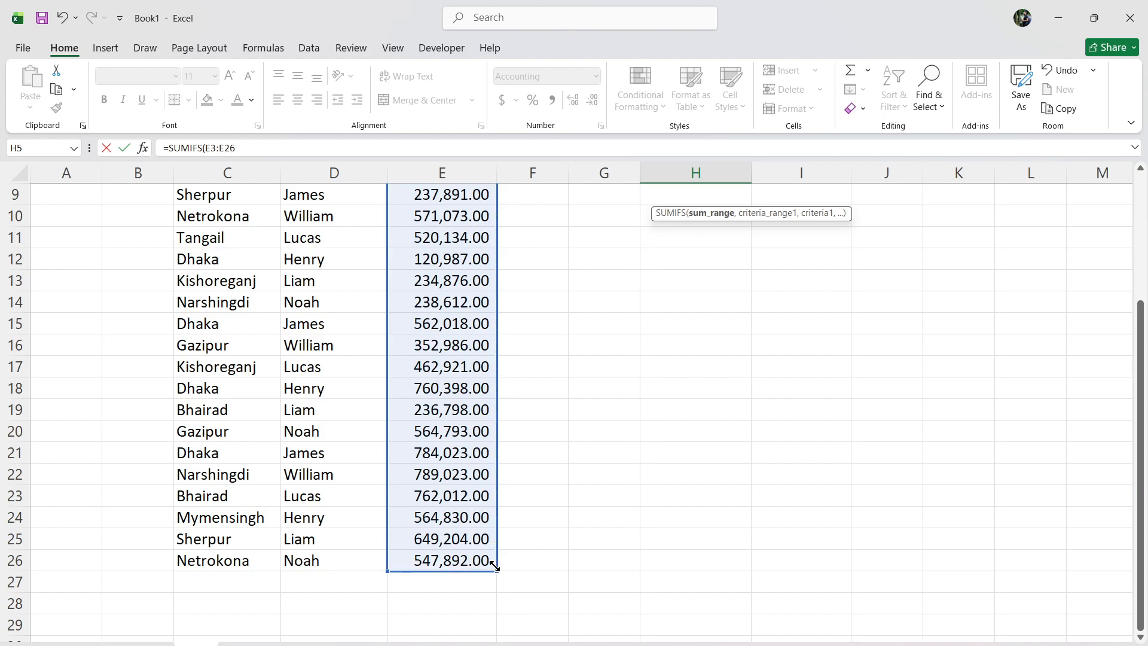
pyautogui.scroll(3, 603, 460)
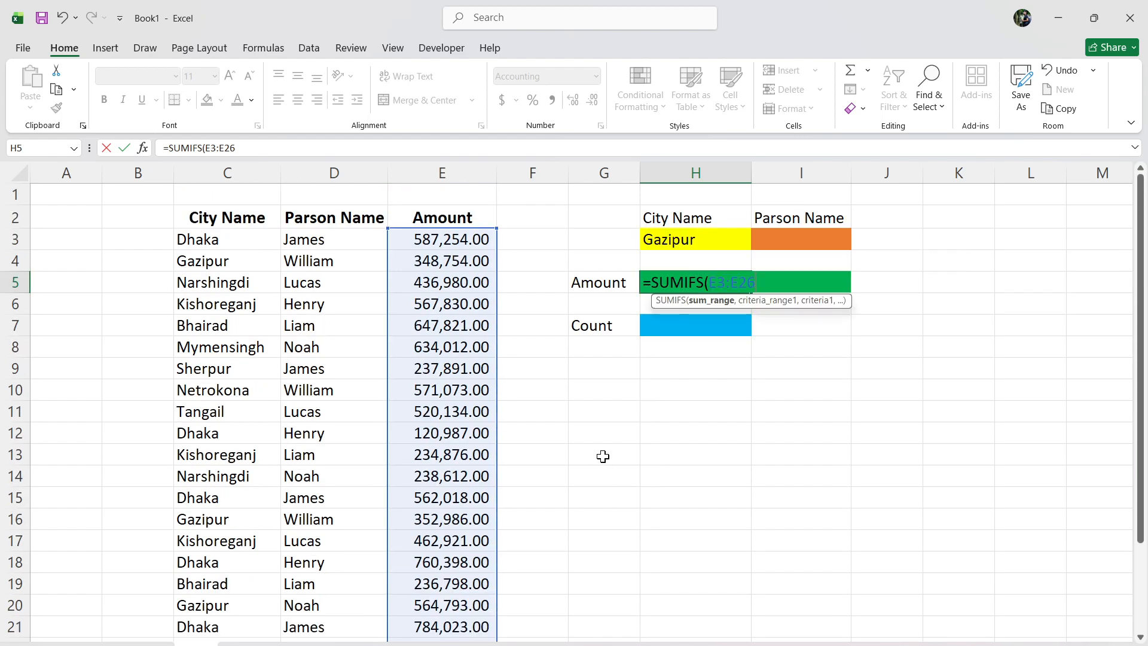
# Add the first SUMIFS condition, matching the city names in C3:C26 against cell H3.
pyautogui.write(',')
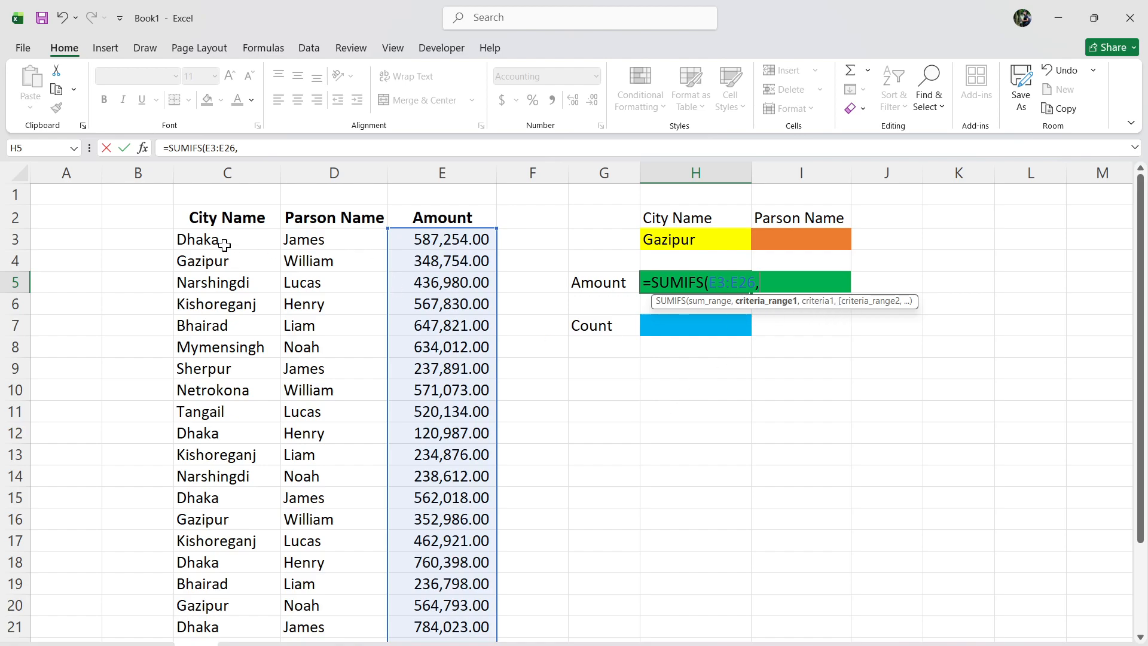
pyautogui.moveTo(224, 244); pyautogui.dragTo(232, 602)
pyautogui.scroll(2, 671, 447)
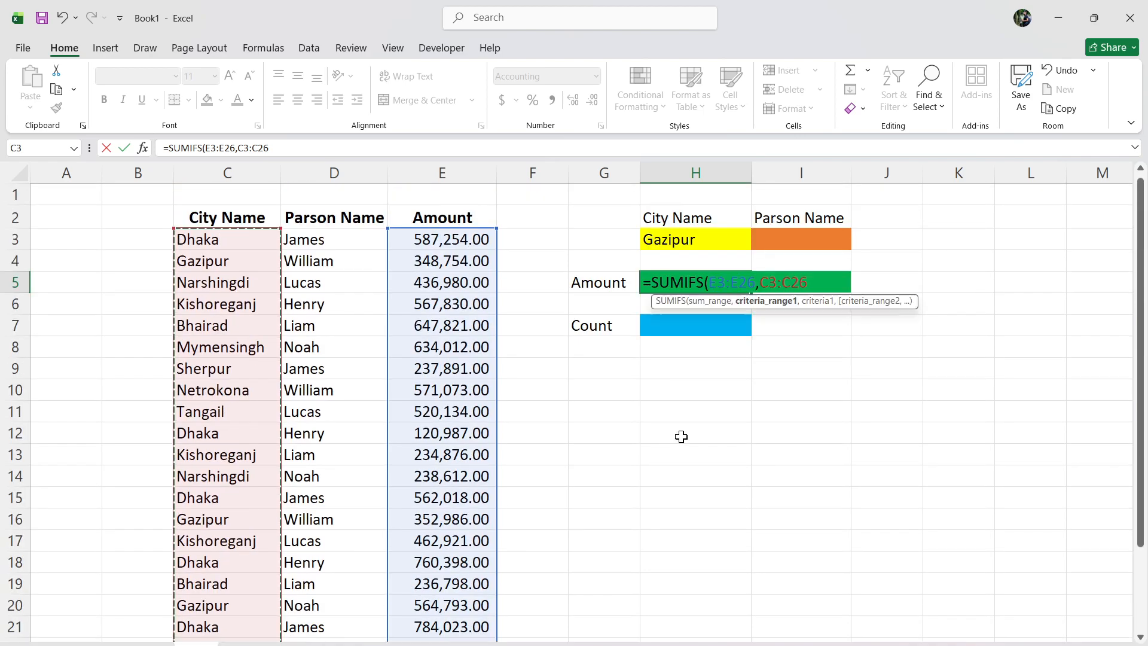
pyautogui.write(',')
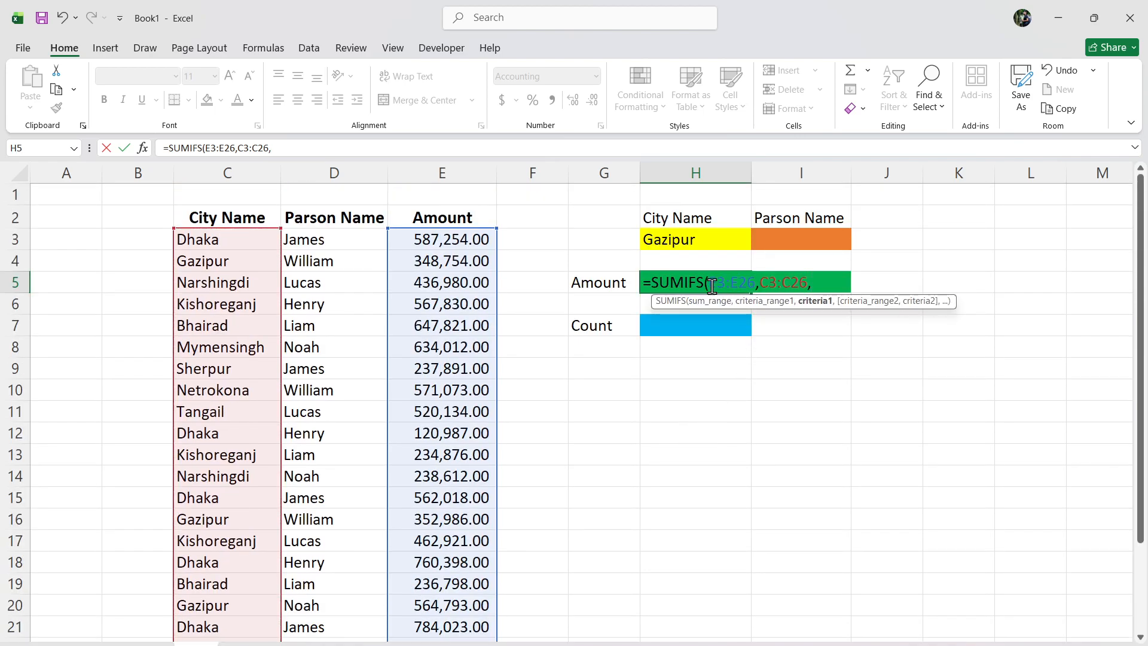
pyautogui.click(677, 239)
pyautogui.write(',')
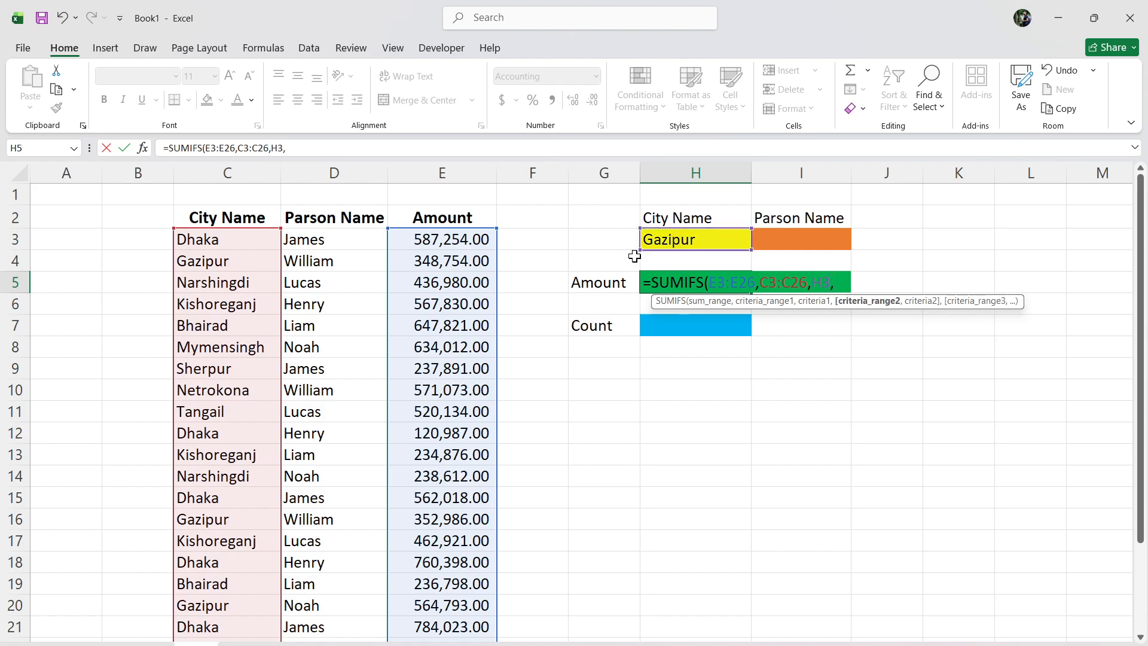
# Add the second SUMIFS condition, matching the names in D3:D26 against cell I3, and complete the formula.
pyautogui.moveTo(307, 238); pyautogui.dragTo(329, 610)
pyautogui.write(',')
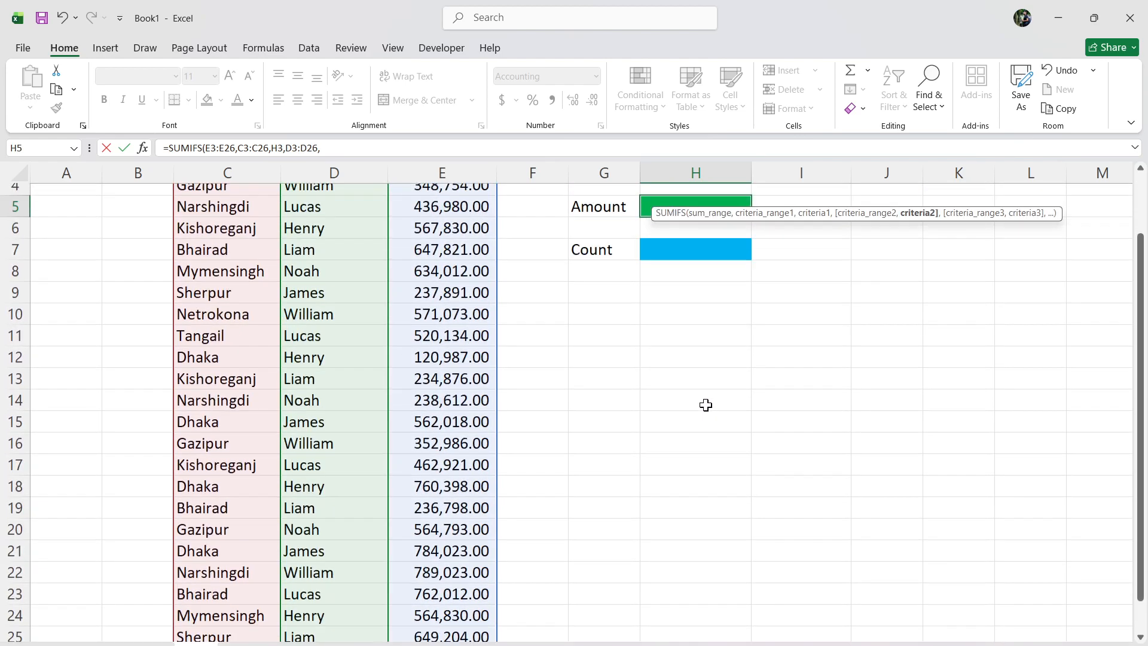
pyautogui.scroll(1, 752, 351)
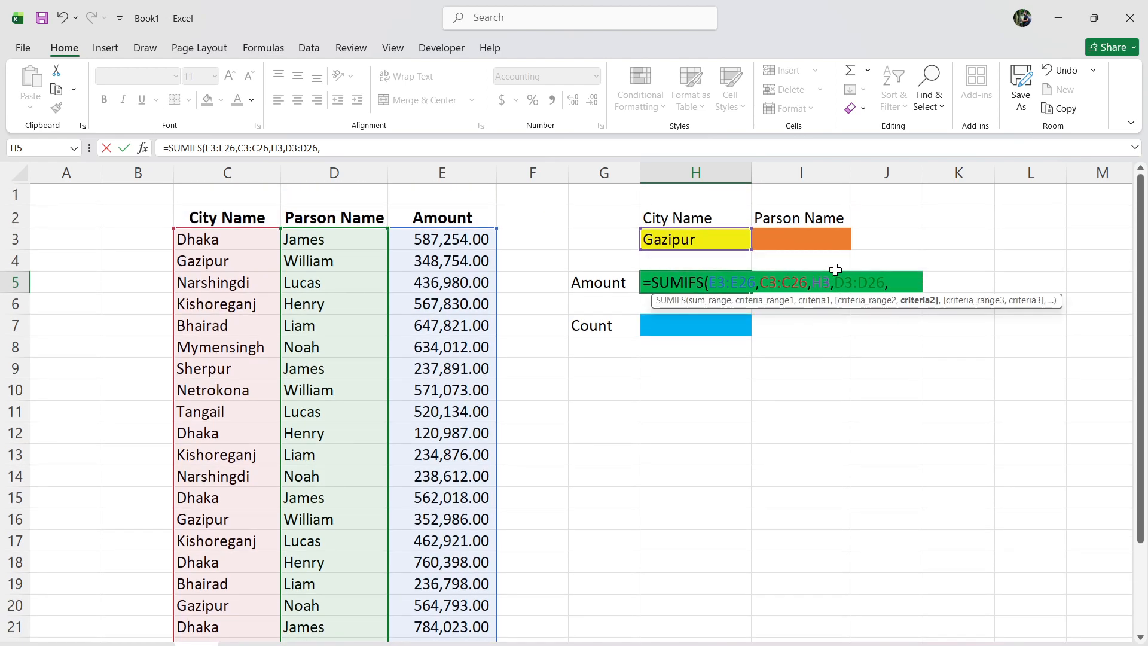
pyautogui.click(813, 241)
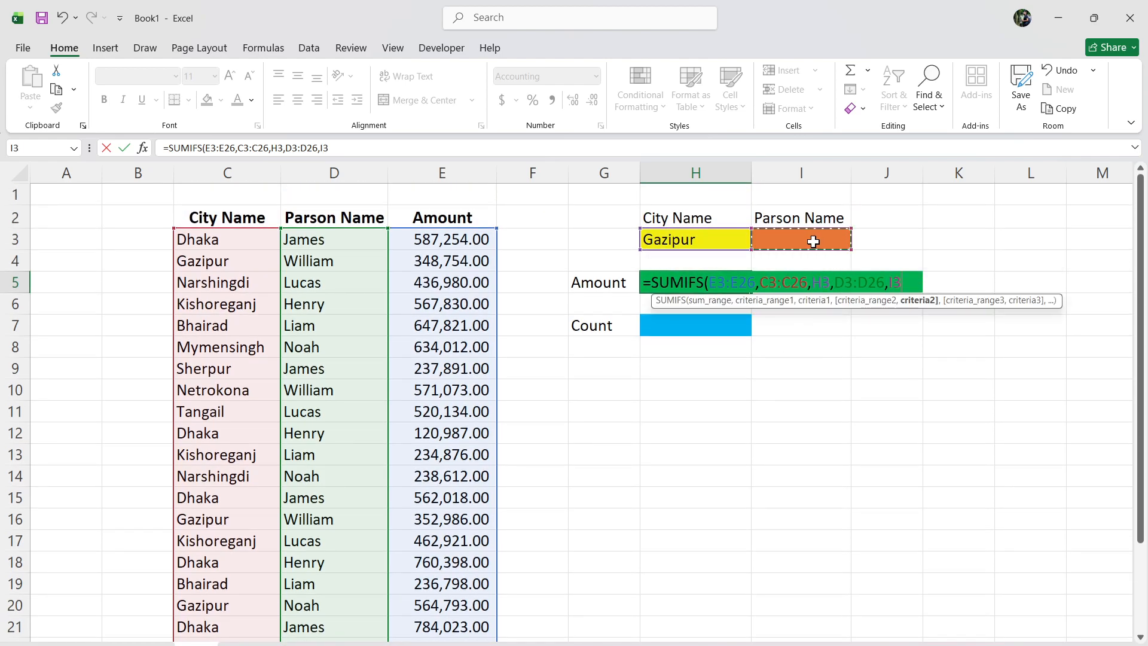
pyautogui.write(')')
pyautogui.press('Return')
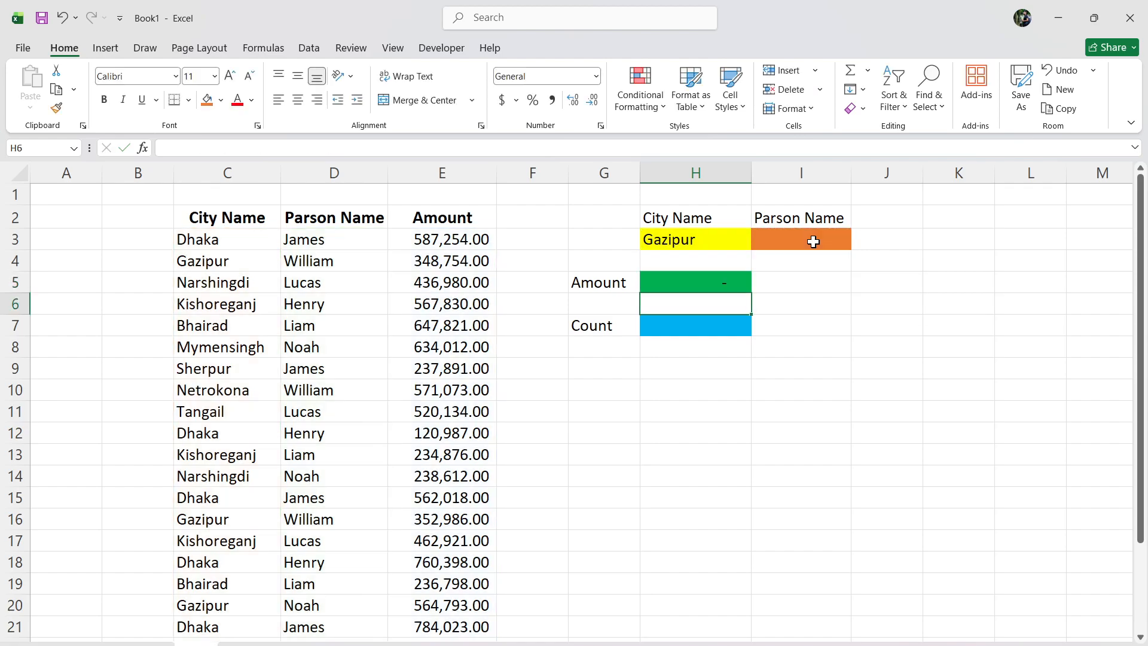
pyautogui.click(709, 284)
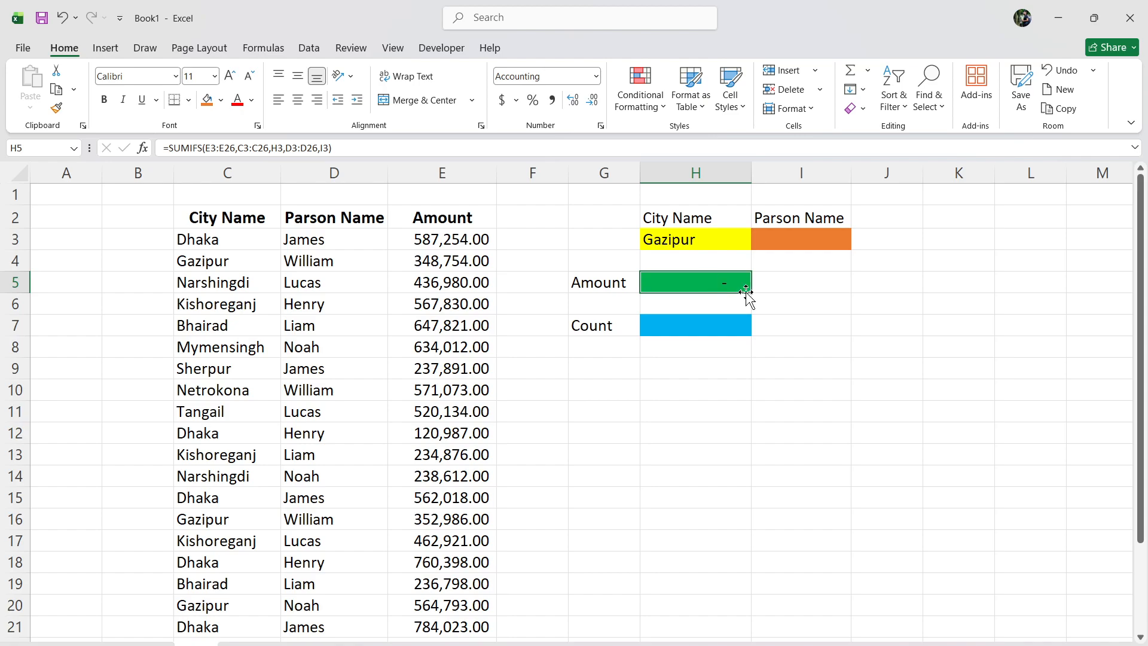
pyautogui.click(837, 309)
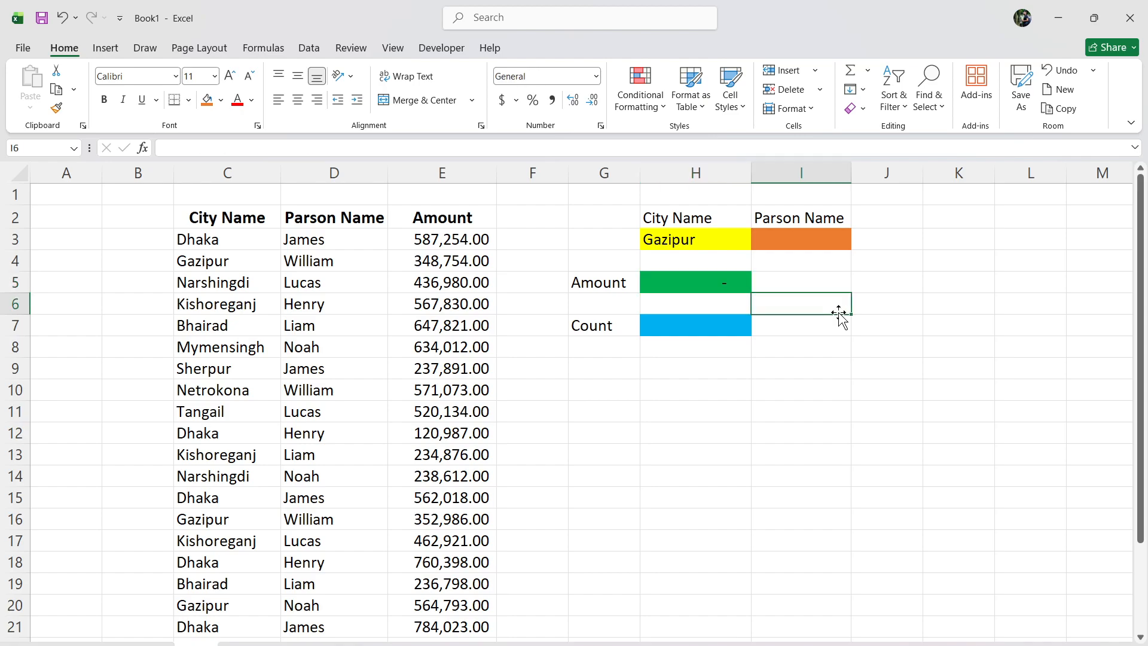
# Set the city criterion in H3 to Dhaka.
pyautogui.click(791, 238)
pyautogui.click(713, 239)
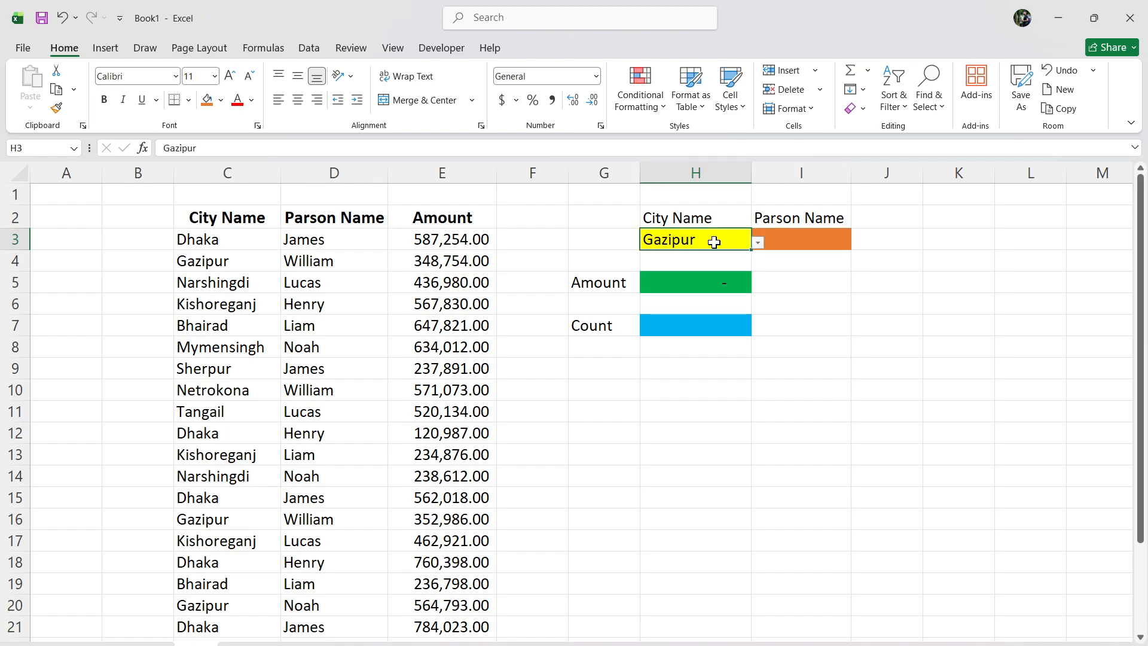
pyautogui.click(758, 243)
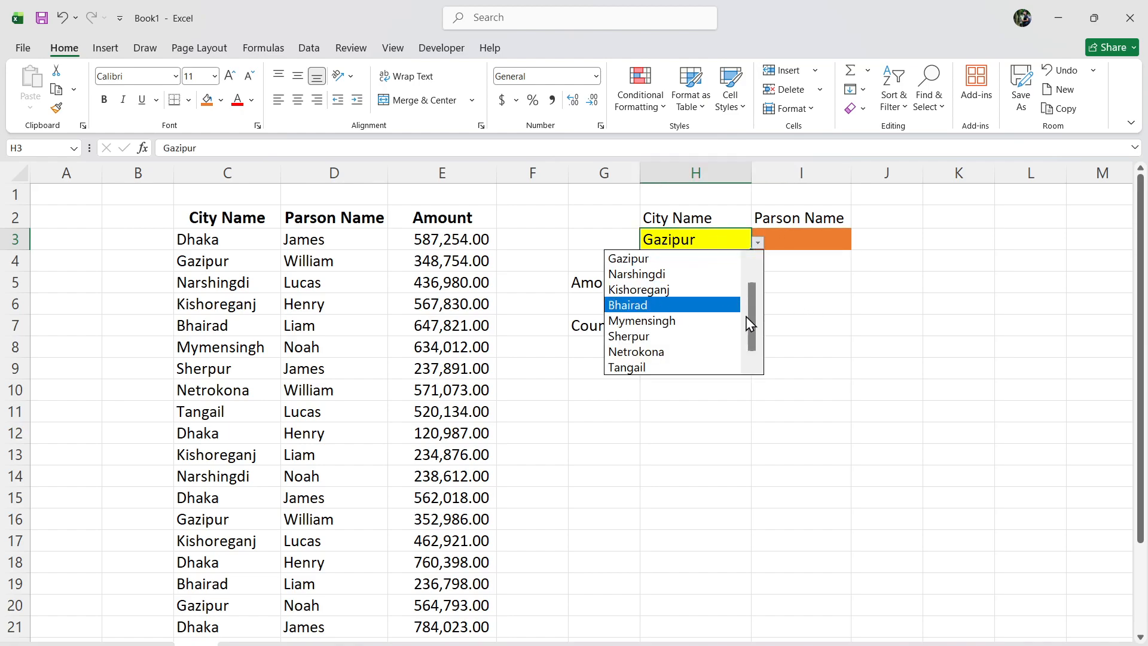
pyautogui.click(752, 256)
pyautogui.click(672, 261)
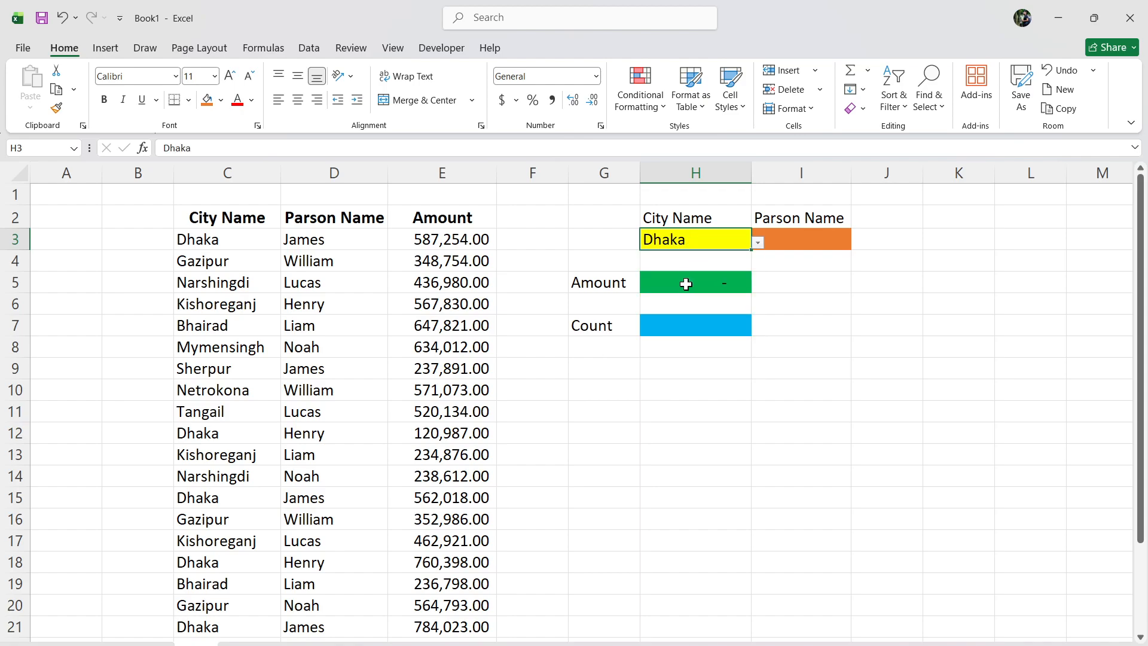
# Enter the person's name listed in D3 as the criterion in cell I3 and check the formula cell H5.
pyautogui.click(788, 241)
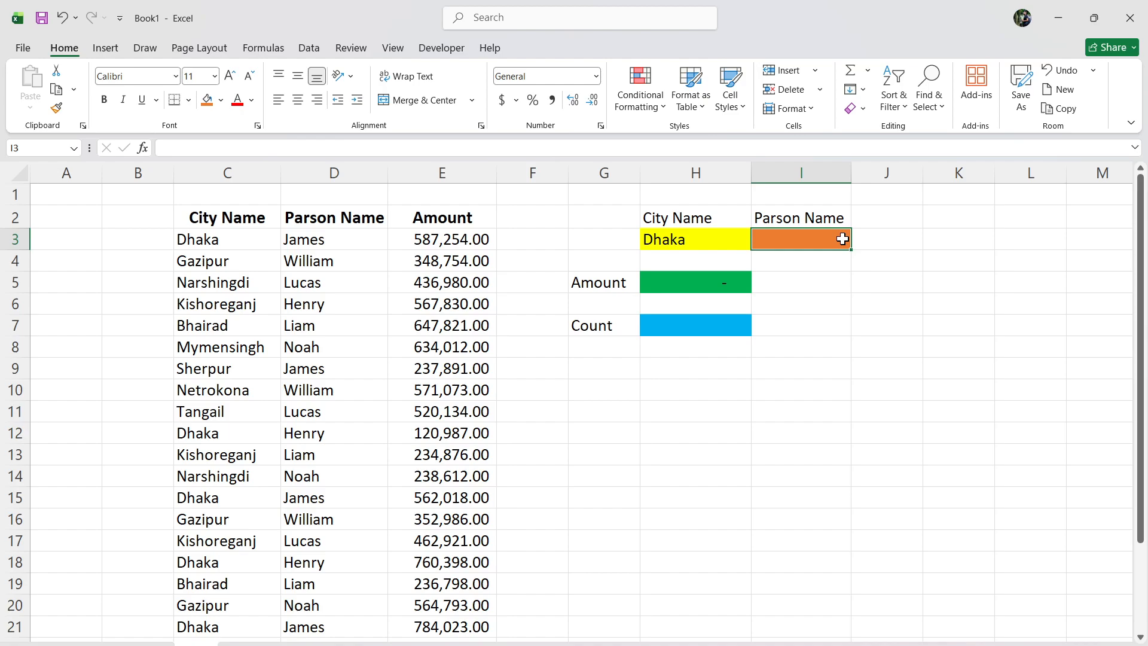
pyautogui.write('James')
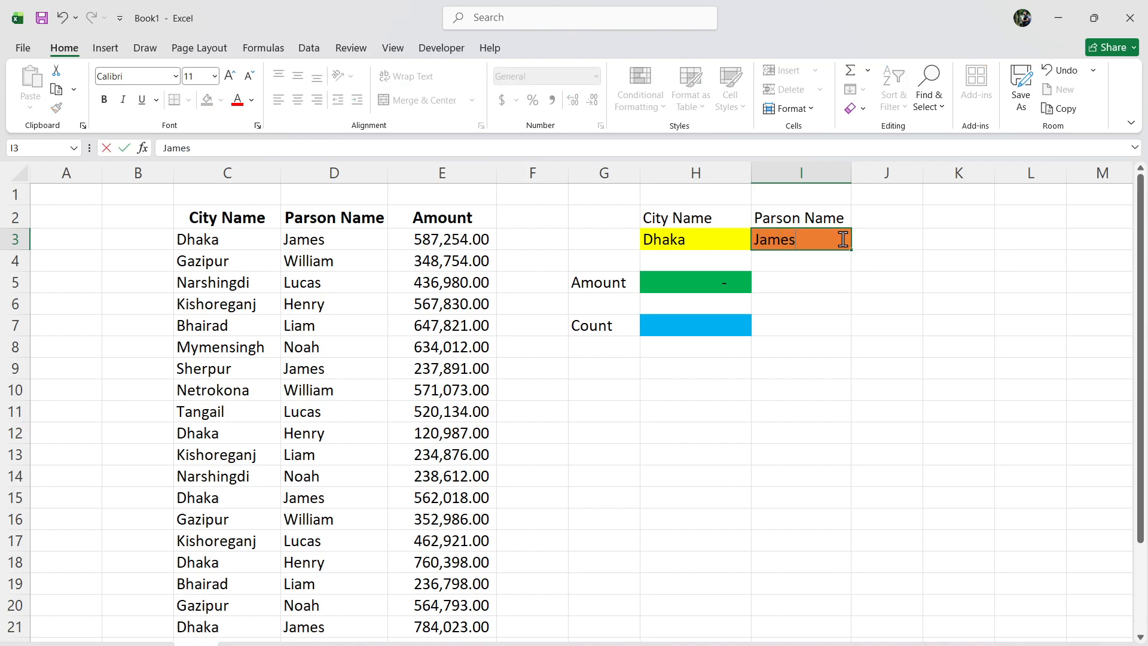
pyautogui.press('Return')
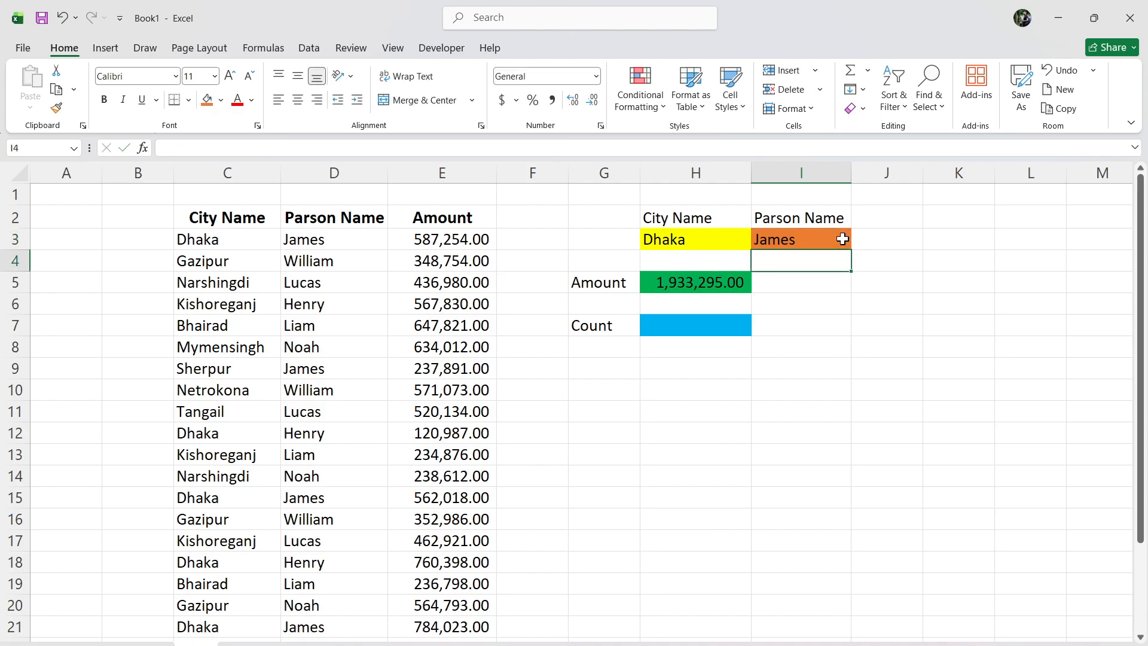
pyautogui.click(703, 286)
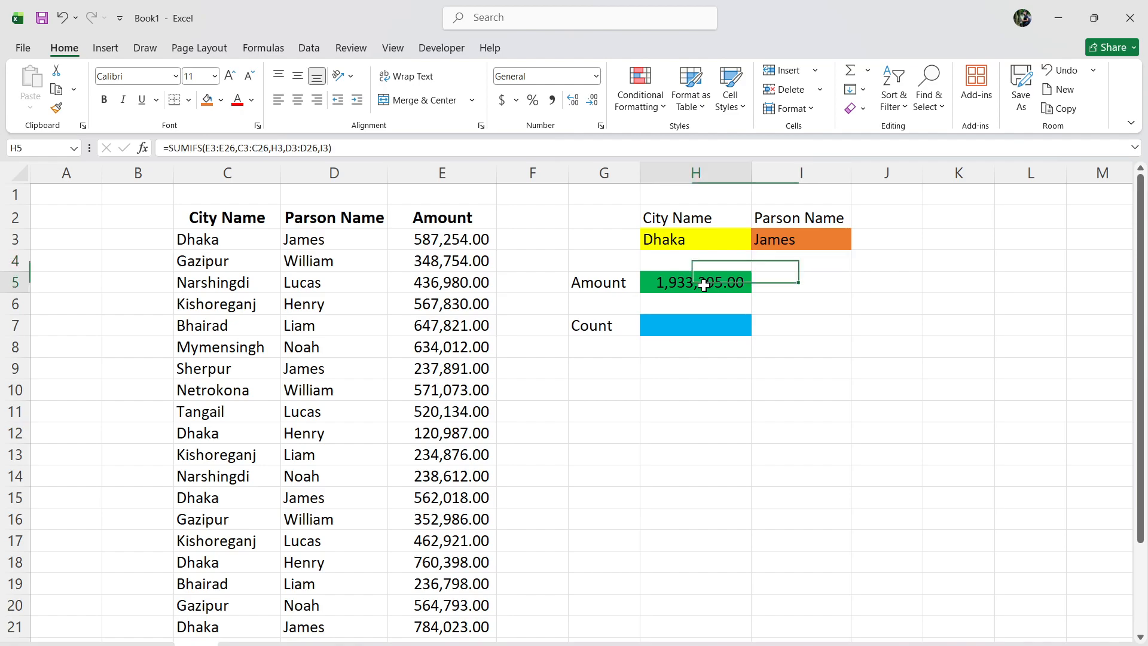
# Replace the criterion in cell I3 with the person's name listed in D4.
pyautogui.click(781, 246)
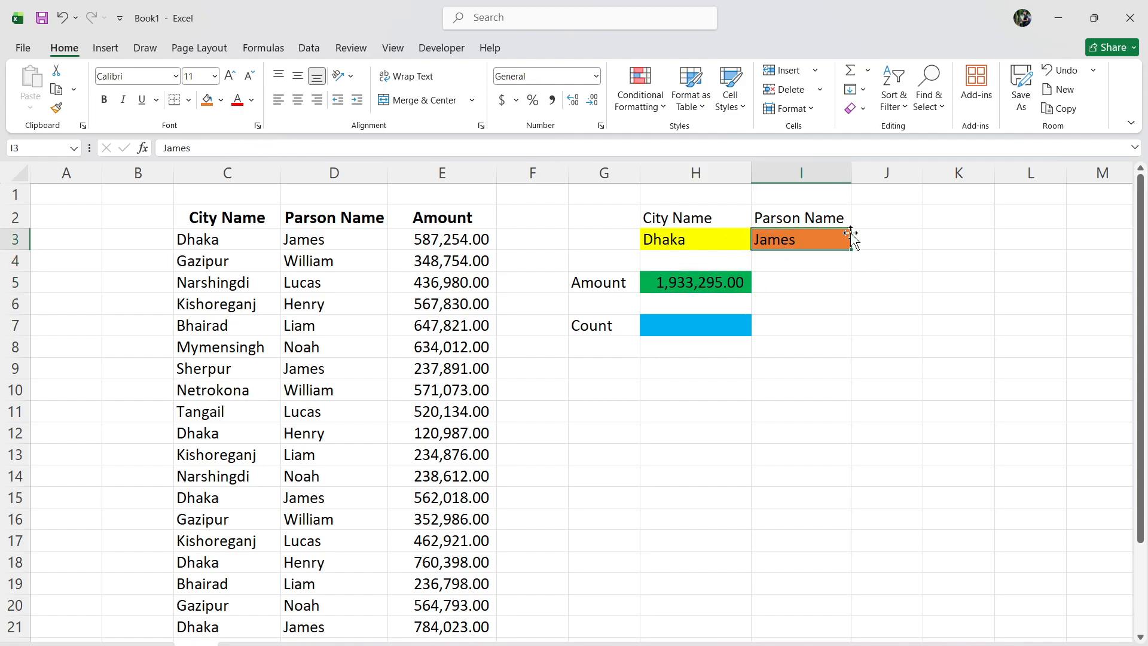
pyautogui.write('Wi')
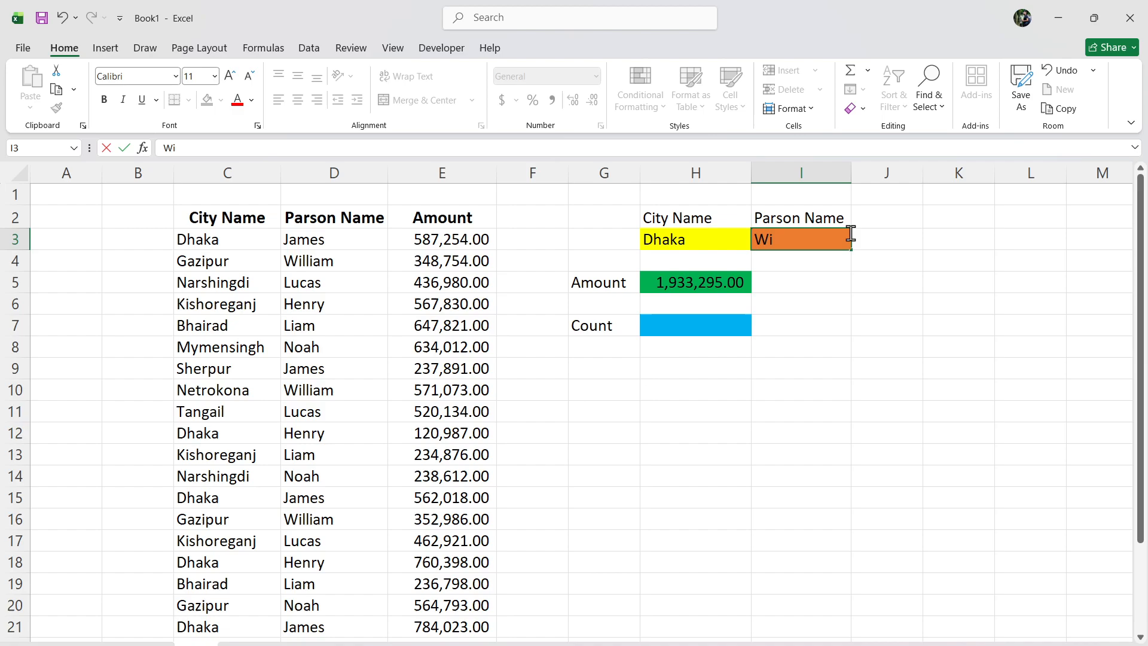
pyautogui.write('lliam')
pyautogui.press('Return')
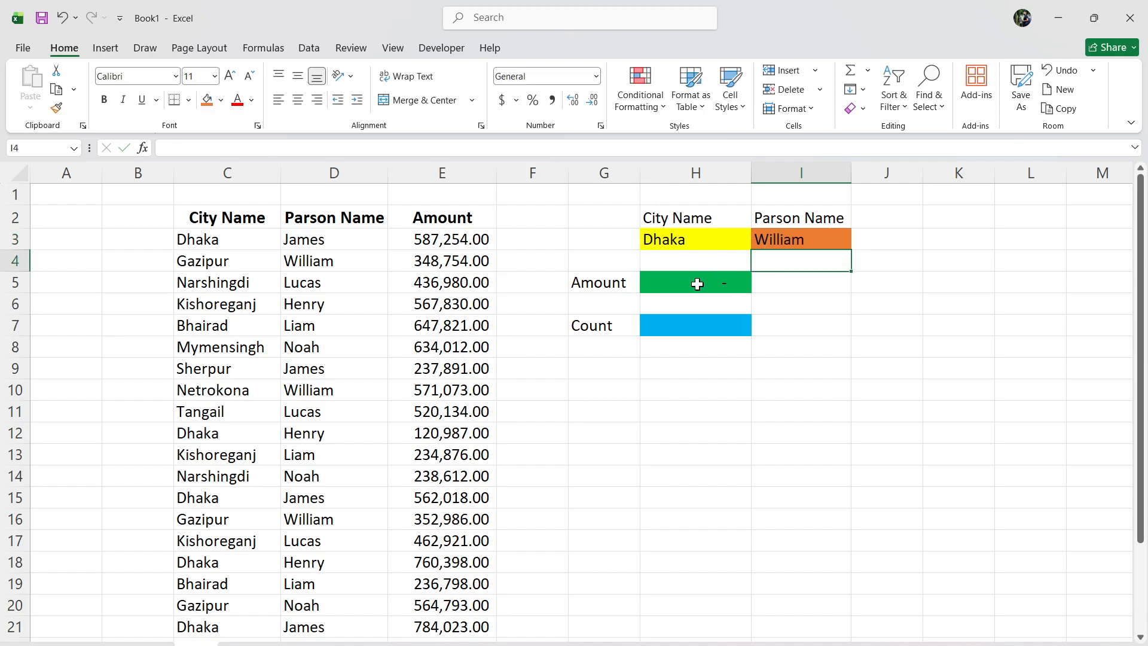
# Set the city criterion in H3 to Gazipur.
pyautogui.click(698, 238)
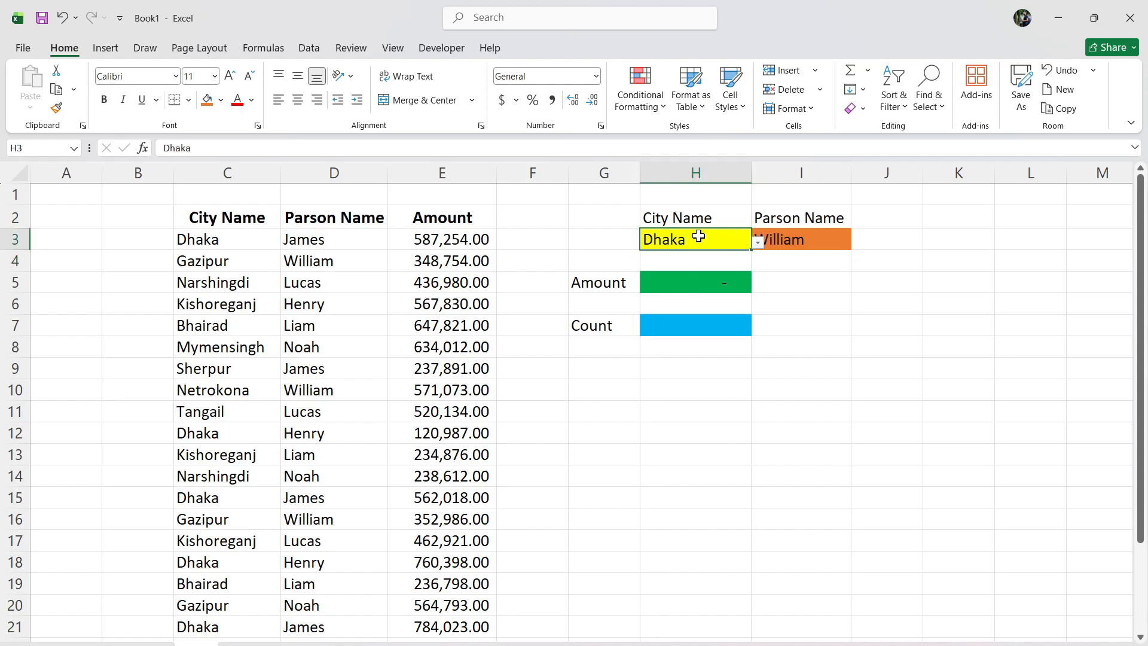
pyautogui.click(758, 242)
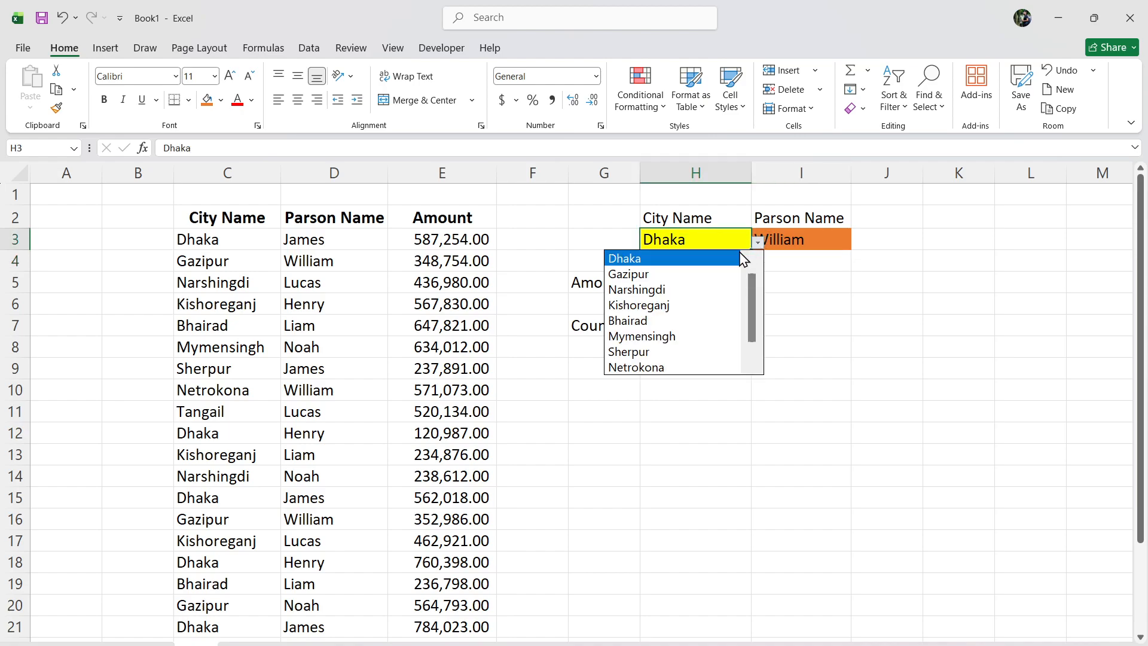
pyautogui.click(648, 273)
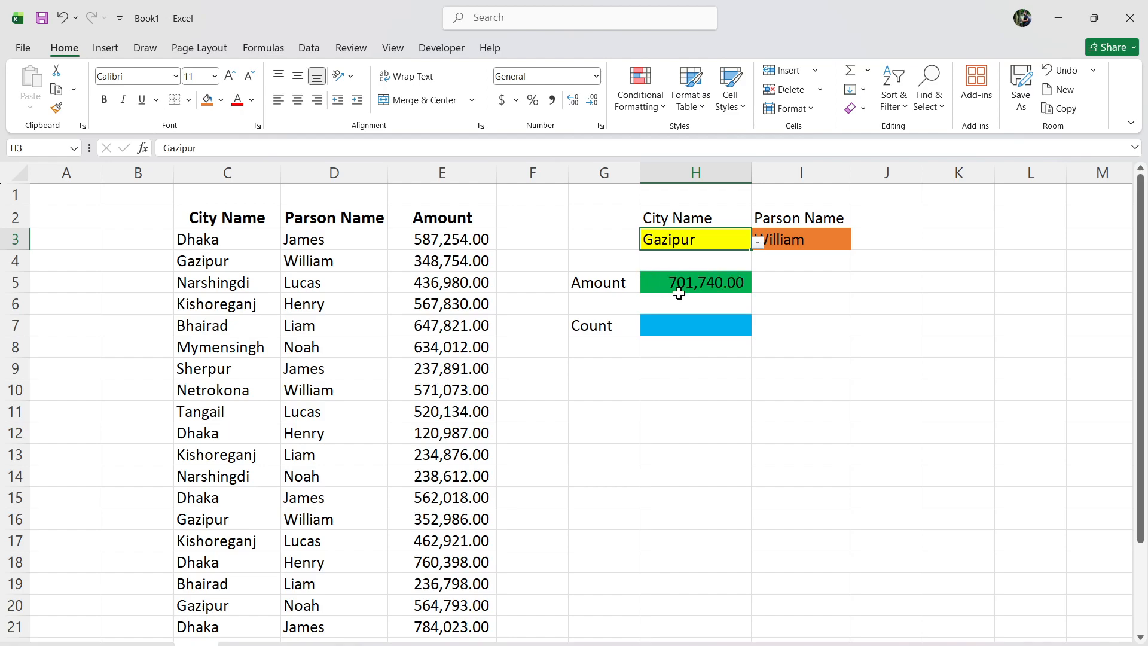
# Try Narshingdi and Kishoreganj in turn as the city criterion in H3.
pyautogui.click(758, 243)
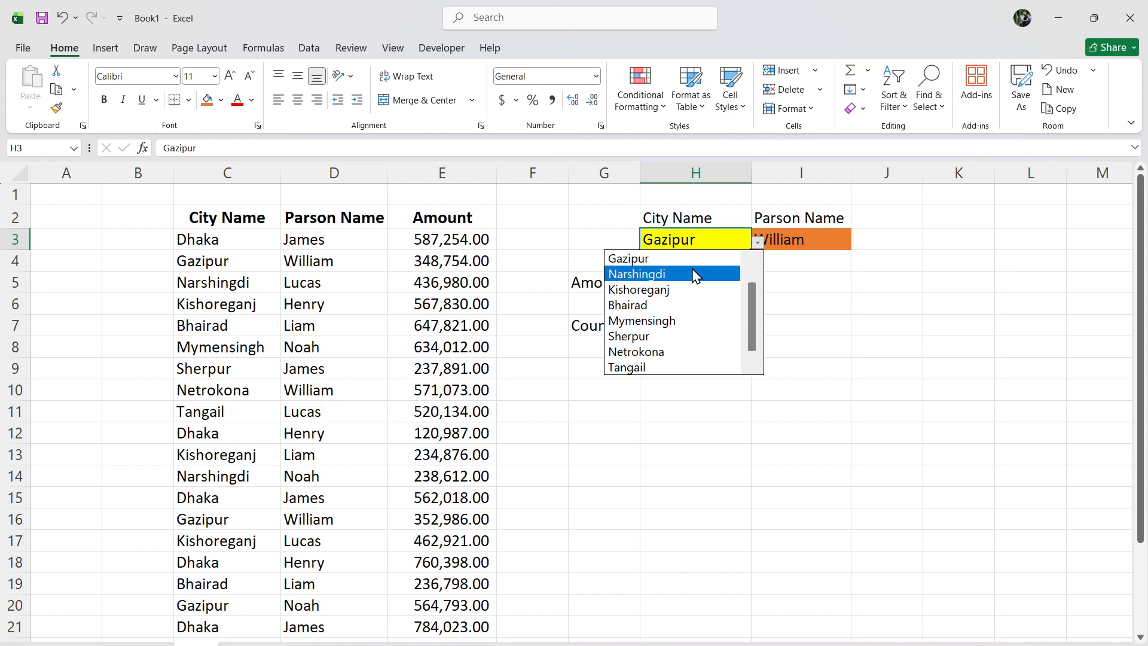
pyautogui.click(658, 274)
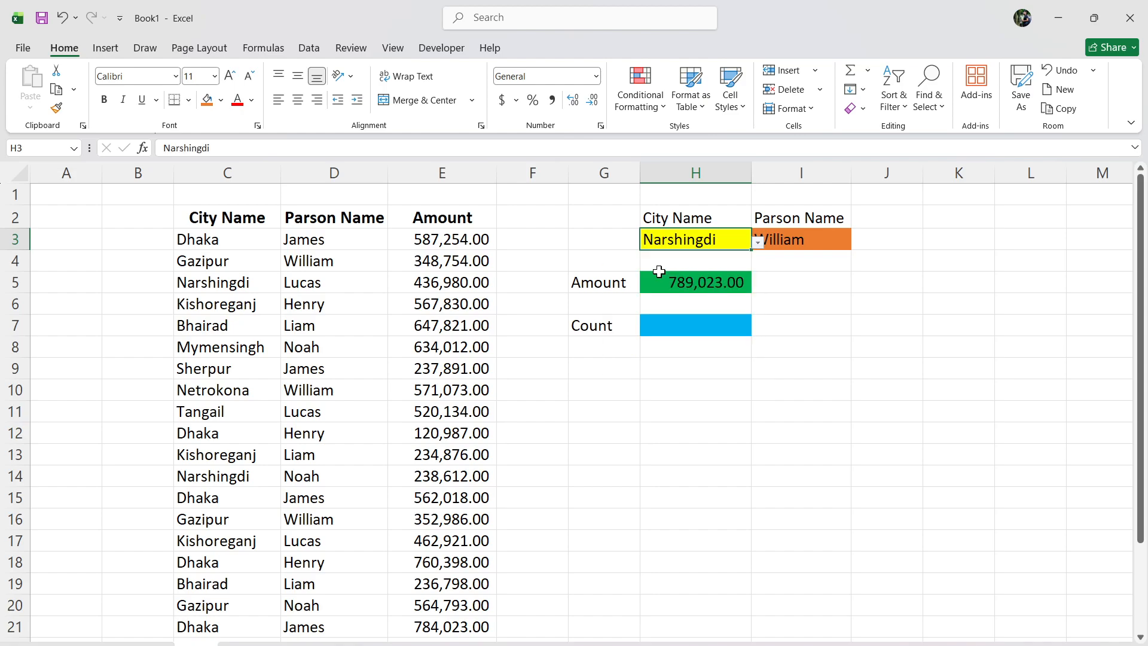
pyautogui.click(758, 242)
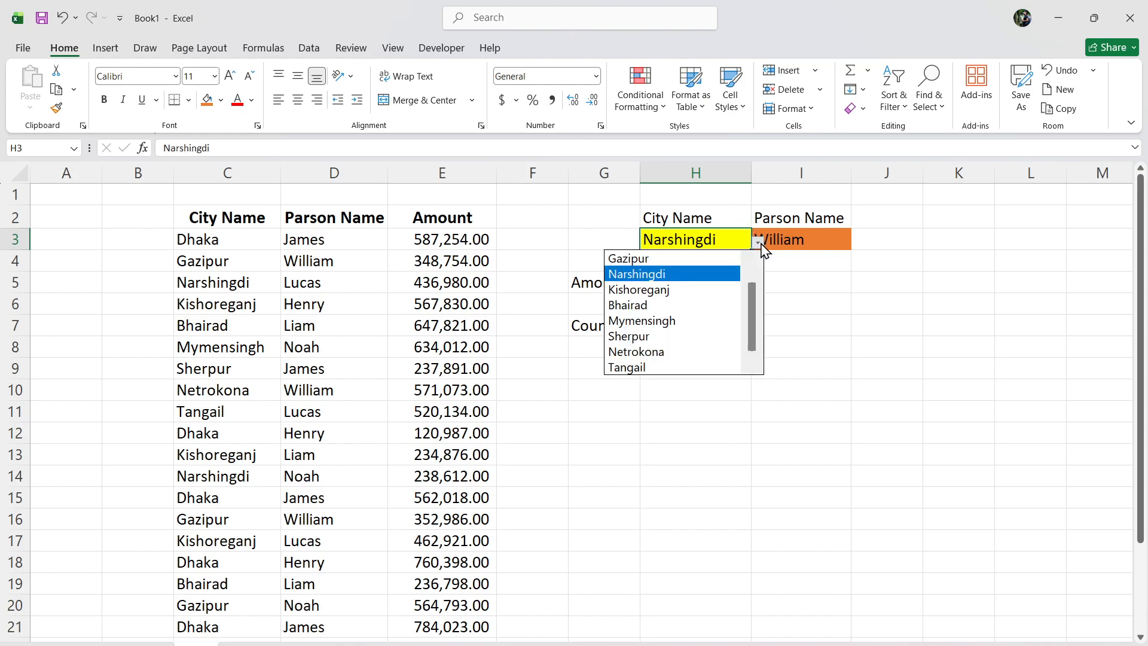
pyautogui.click(679, 288)
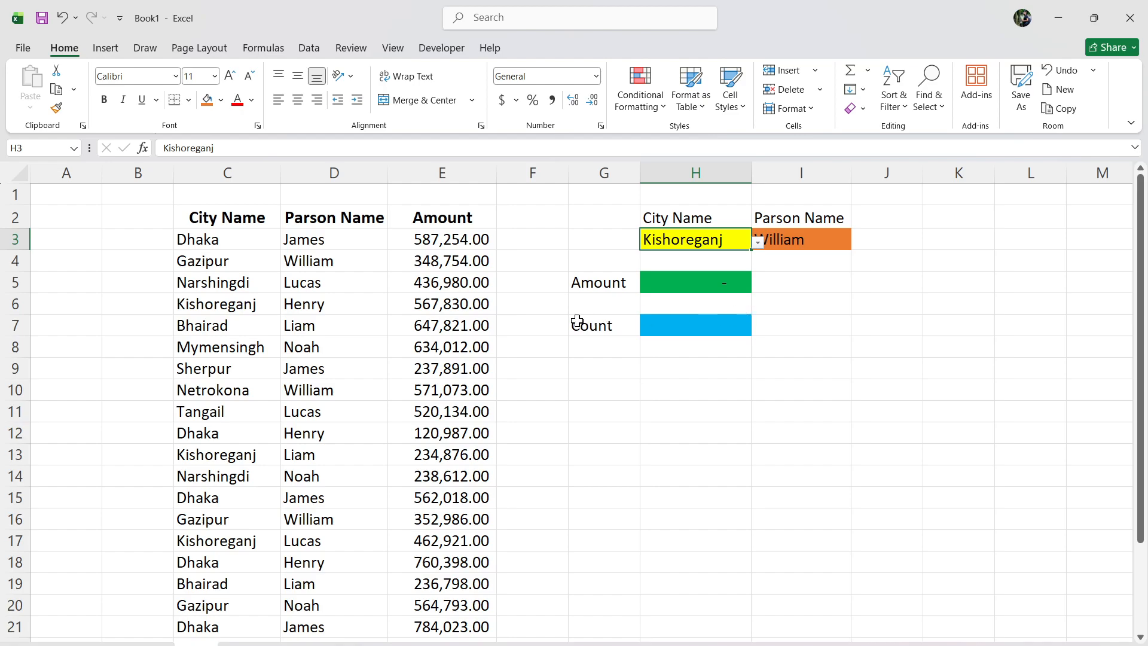
# Set the city criterion in H3 back to Dhaka.
pyautogui.click(757, 243)
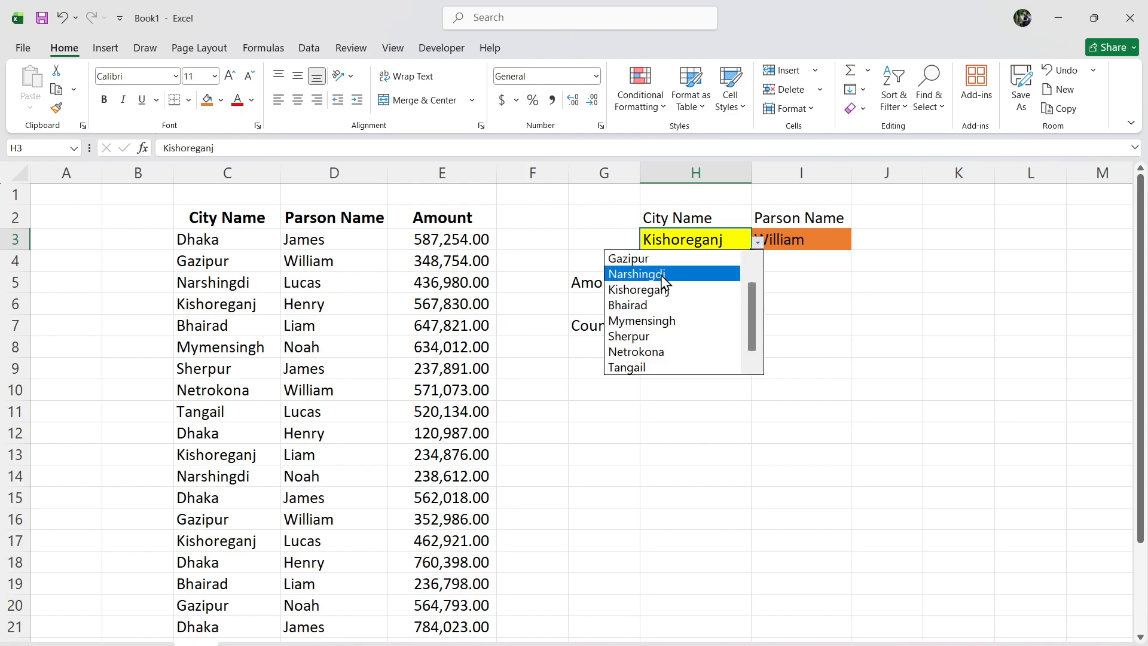
pyautogui.moveTo(751, 302); pyautogui.dragTo(725, 246)
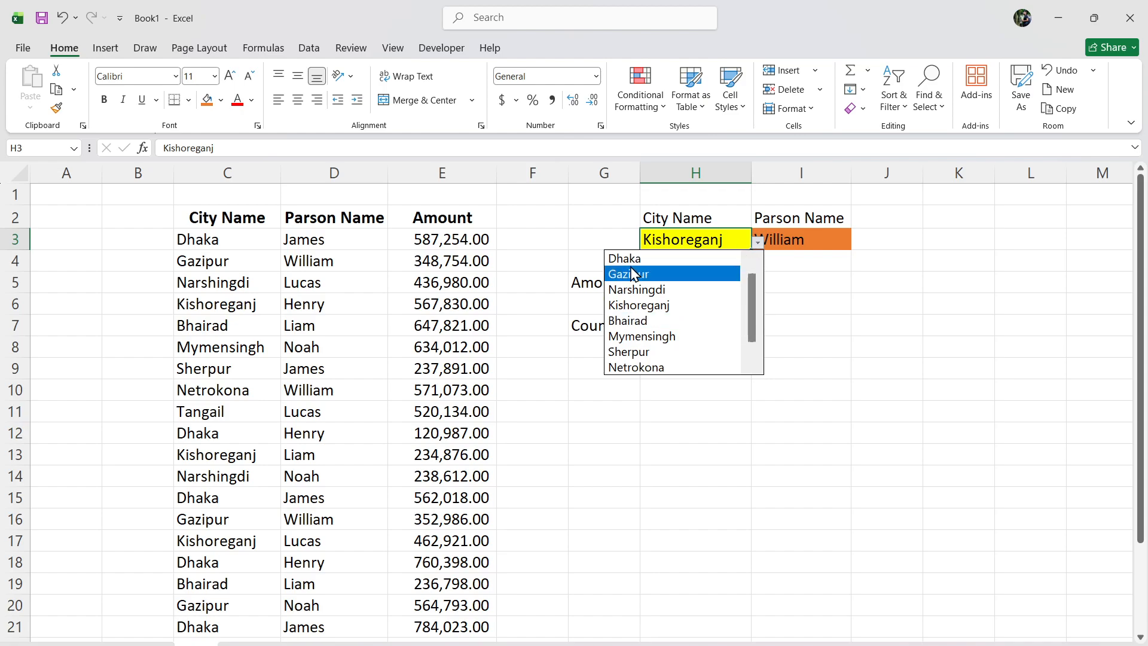
pyautogui.click(650, 265)
pyautogui.click(842, 277)
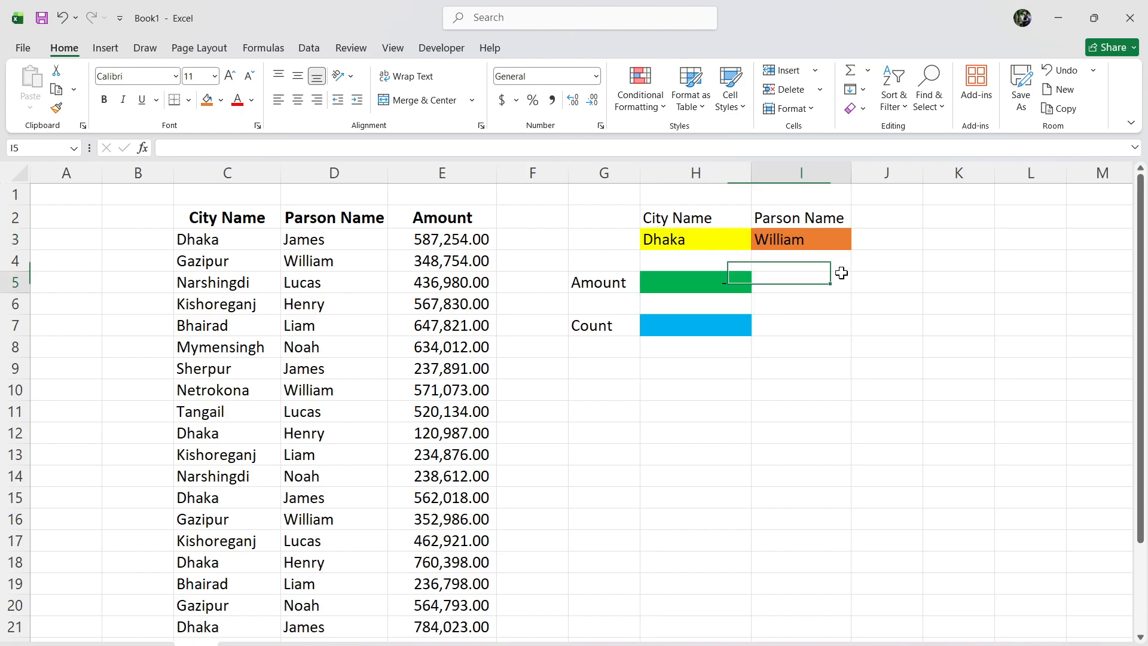
# Start a COUNTIFS formula in H7 with C3:C25 as the first criteria range and H3 as its criterion.
pyautogui.click(696, 324)
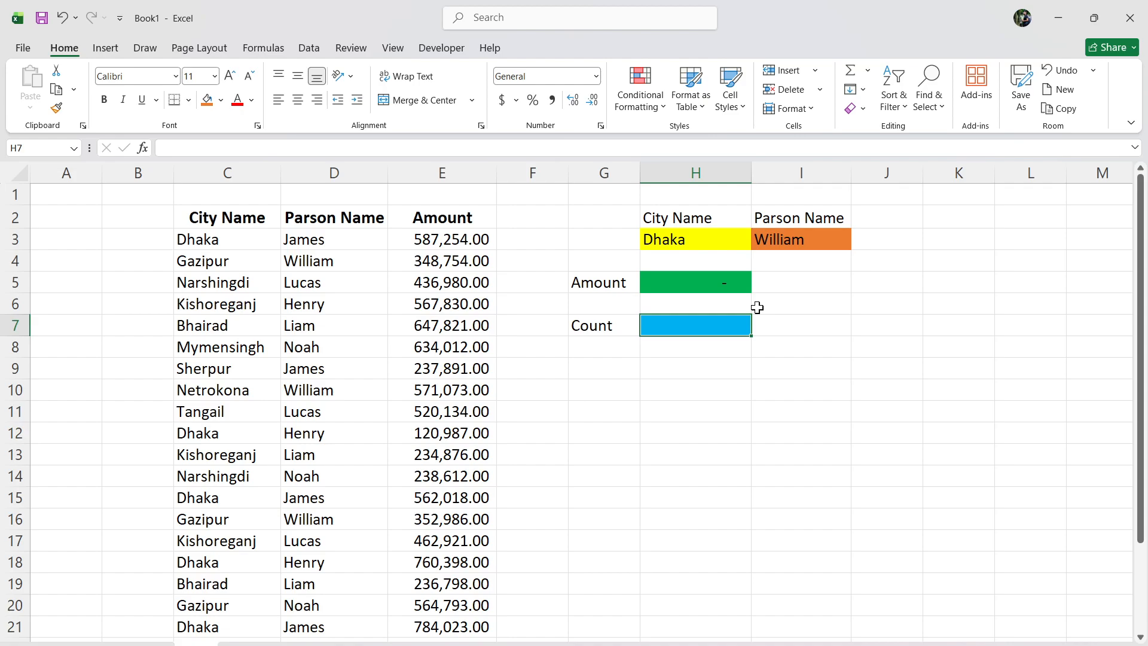
pyautogui.write('=')
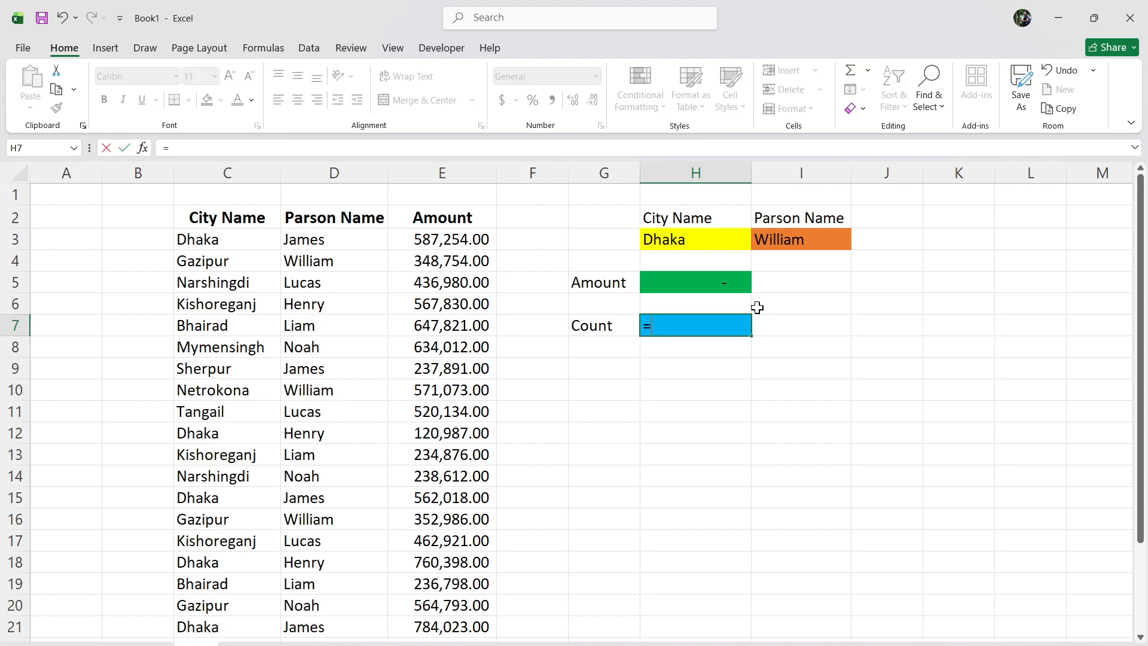
pyautogui.write('cou')
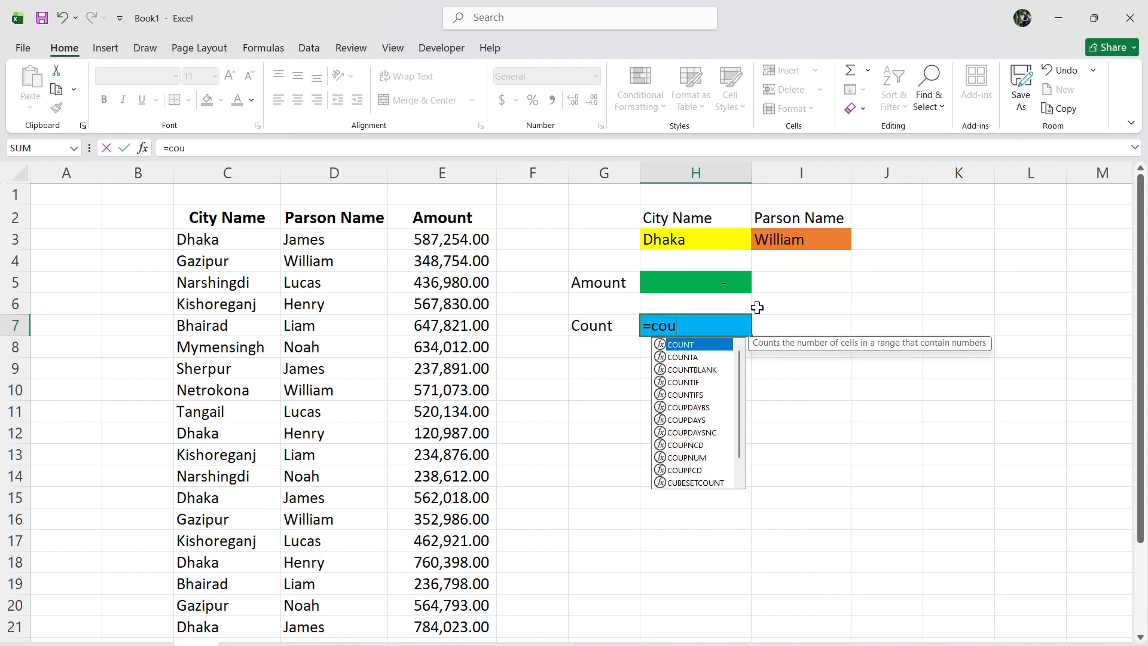
pyautogui.write('nti')
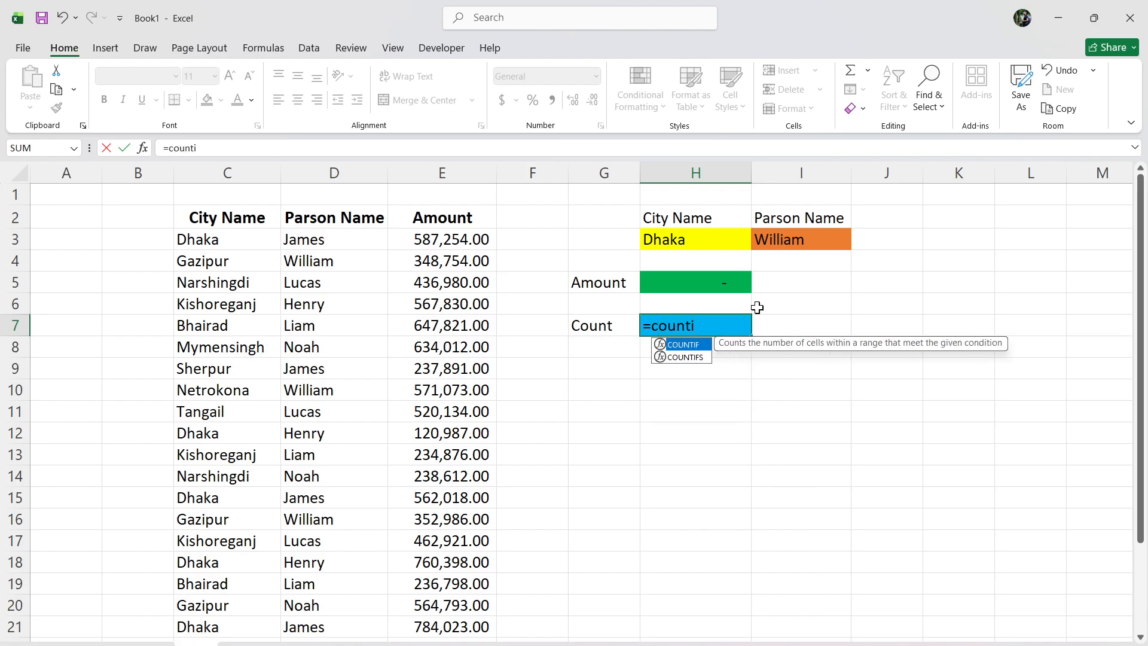
pyautogui.press('Down')
pyautogui.press('Tab')
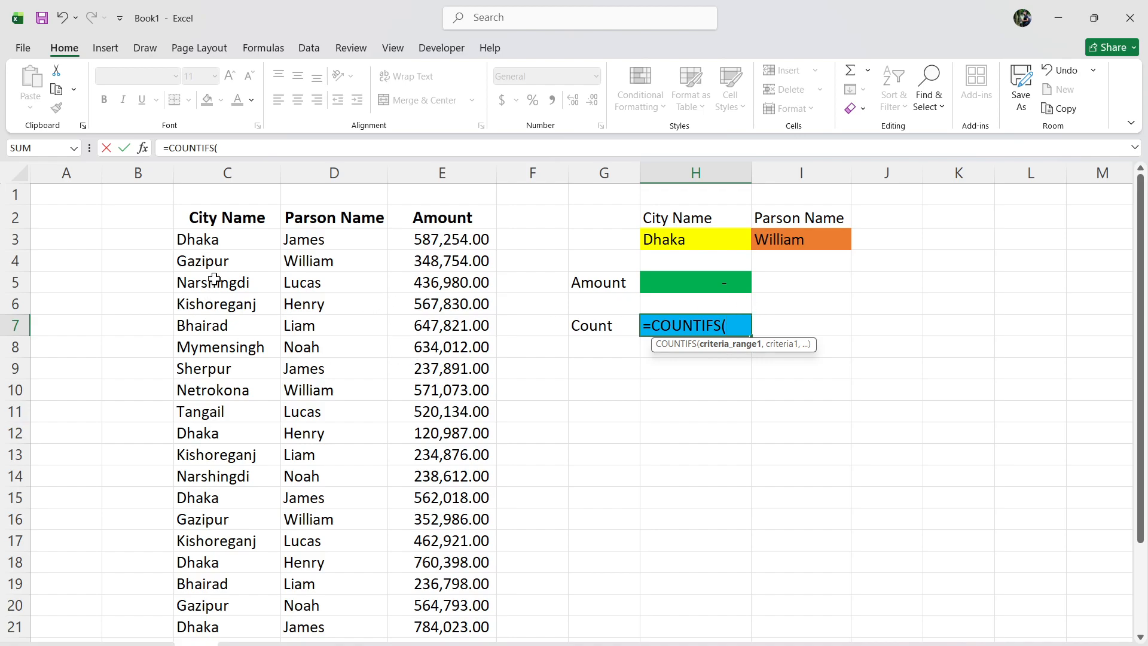
pyautogui.moveTo(222, 239); pyautogui.dragTo(238, 623)
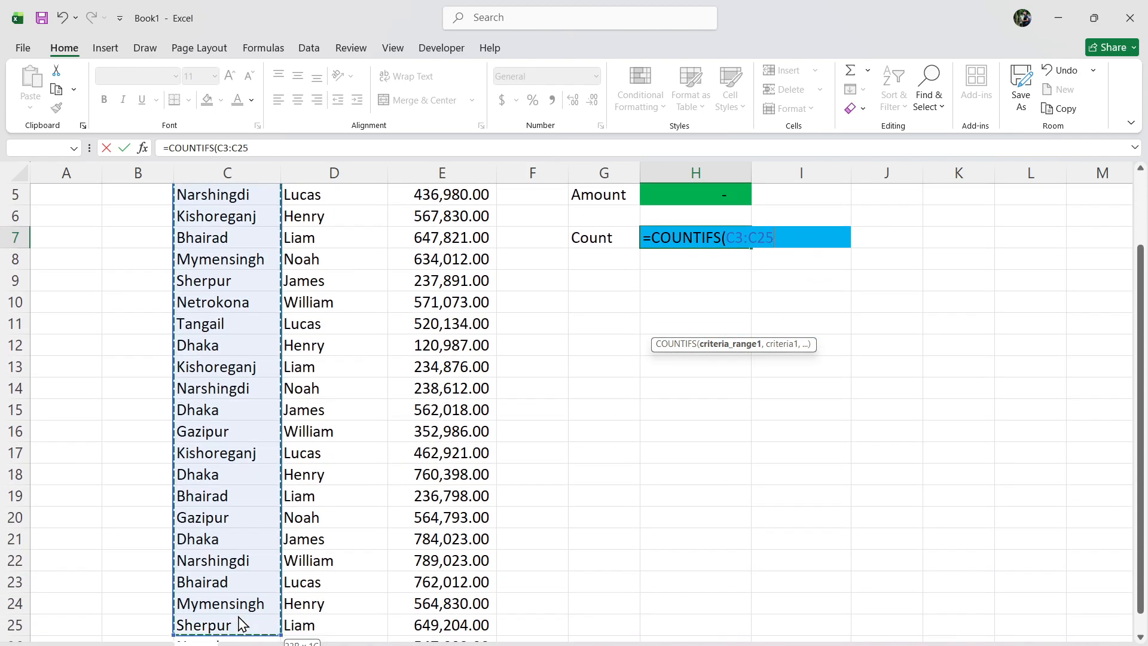
pyautogui.scroll(2, 660, 422)
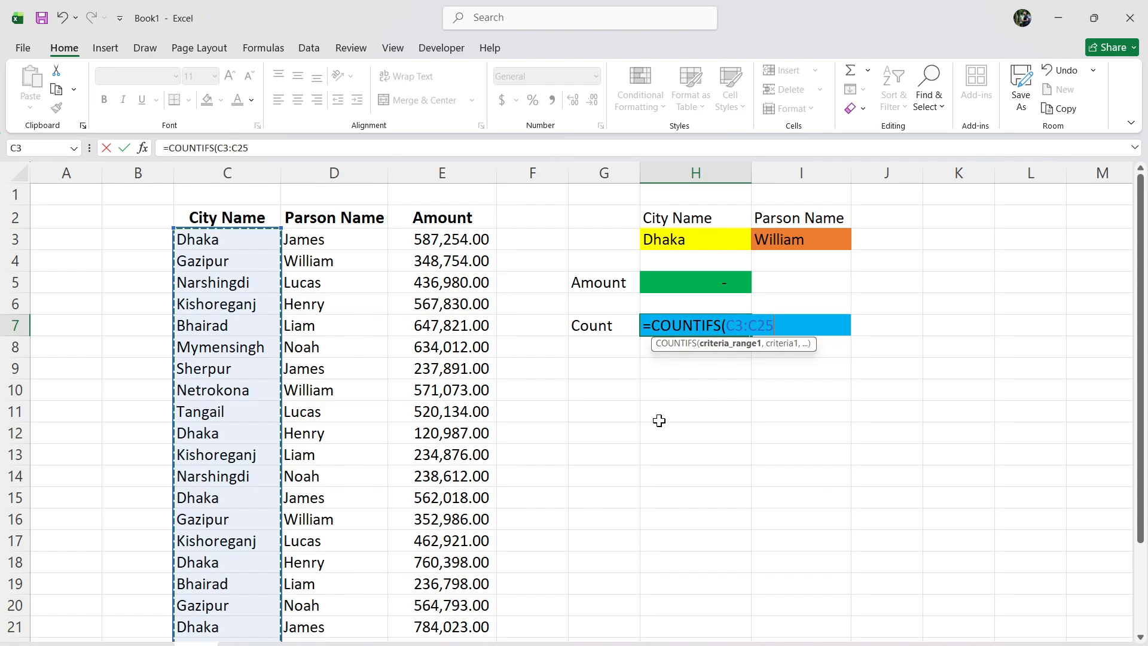
pyautogui.write(',')
pyautogui.click(704, 238)
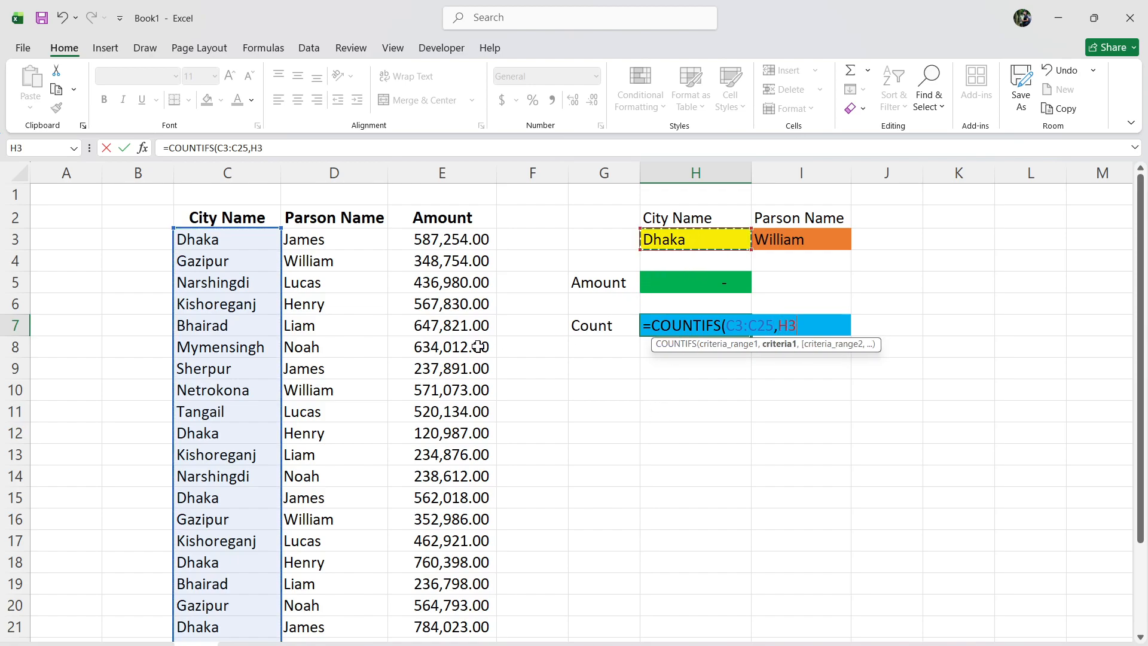
# Add D3:D26 as the second criteria range with I3 as its criterion and close the COUNTIFS formula.
pyautogui.write(',')
pyautogui.moveTo(310, 240); pyautogui.dragTo(337, 604)
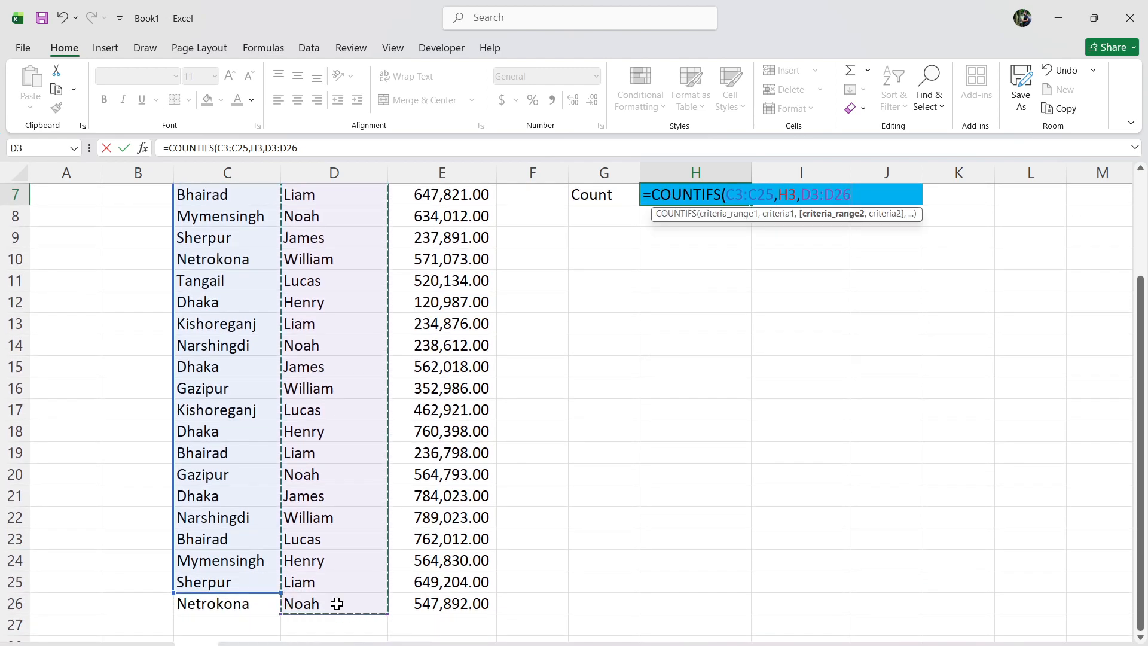
pyautogui.write(',')
pyautogui.scroll(2, 656, 450)
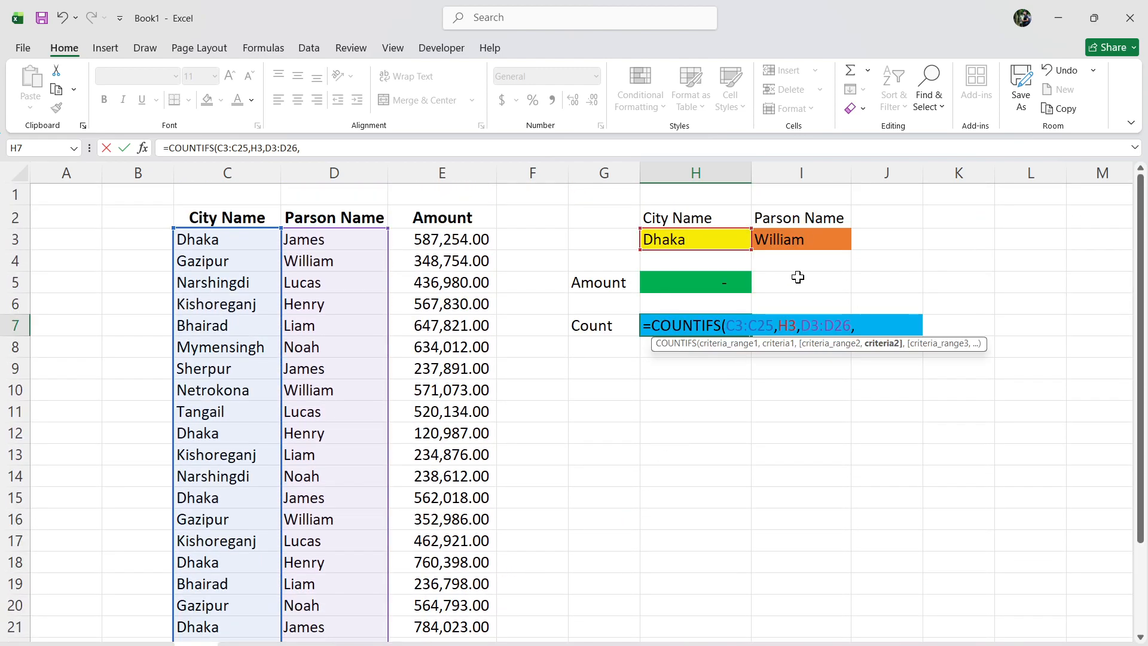
pyautogui.click(807, 242)
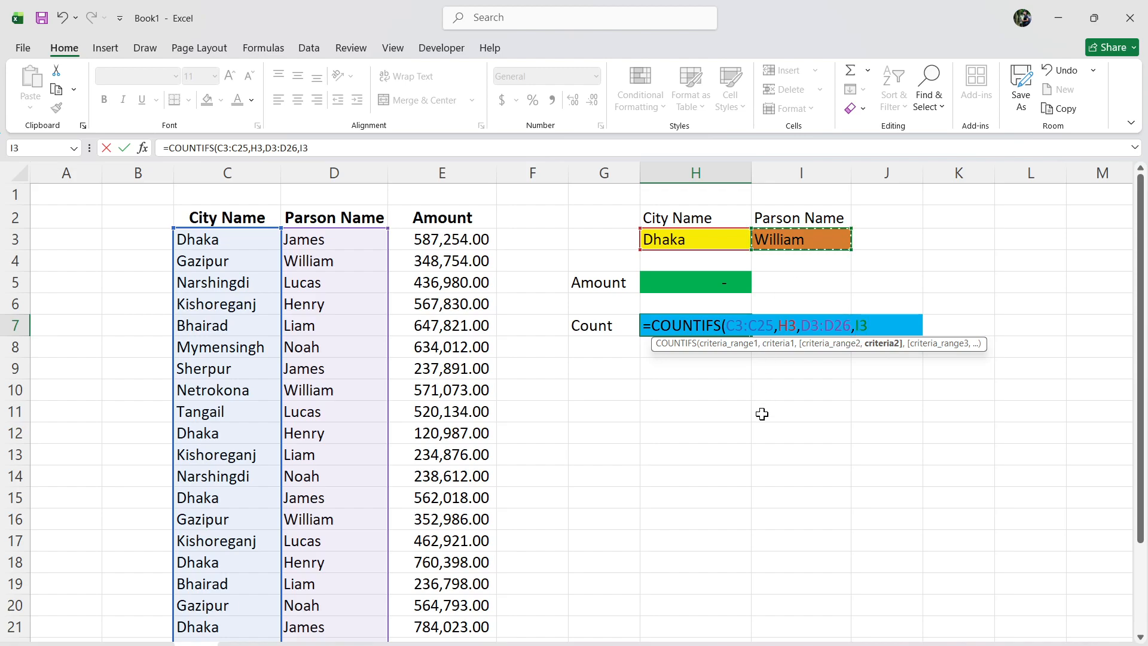
pyautogui.write(')')
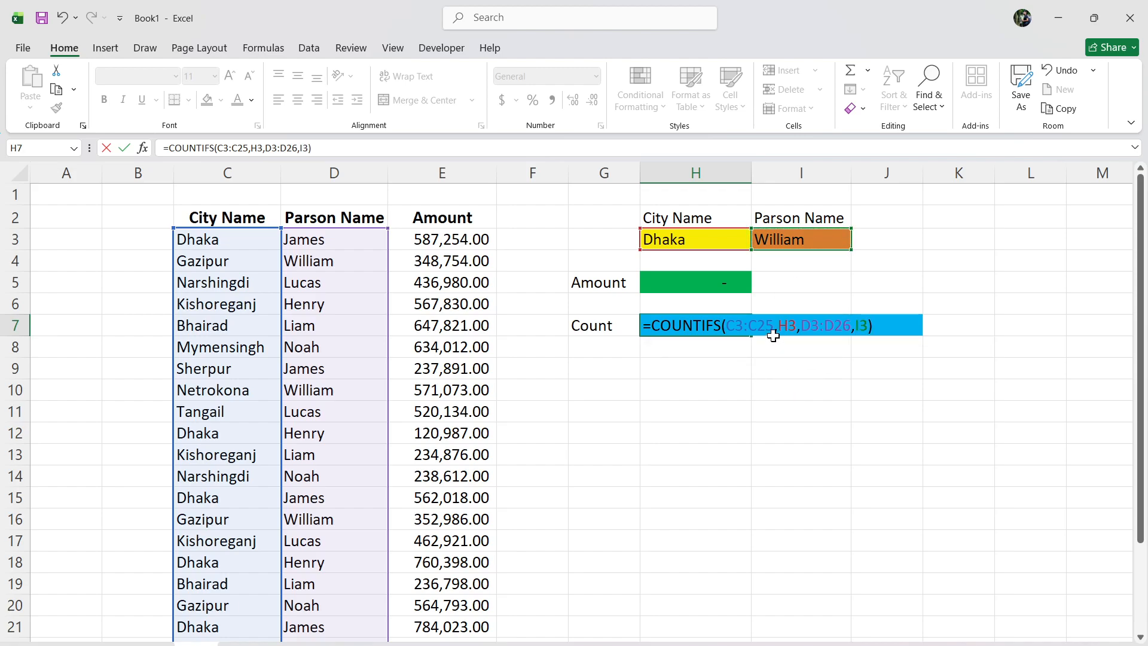
# Correct the first criteria range of the COUNTIFS formula in H7 to C3:C26 and commit the formula.
pyautogui.click(772, 326)
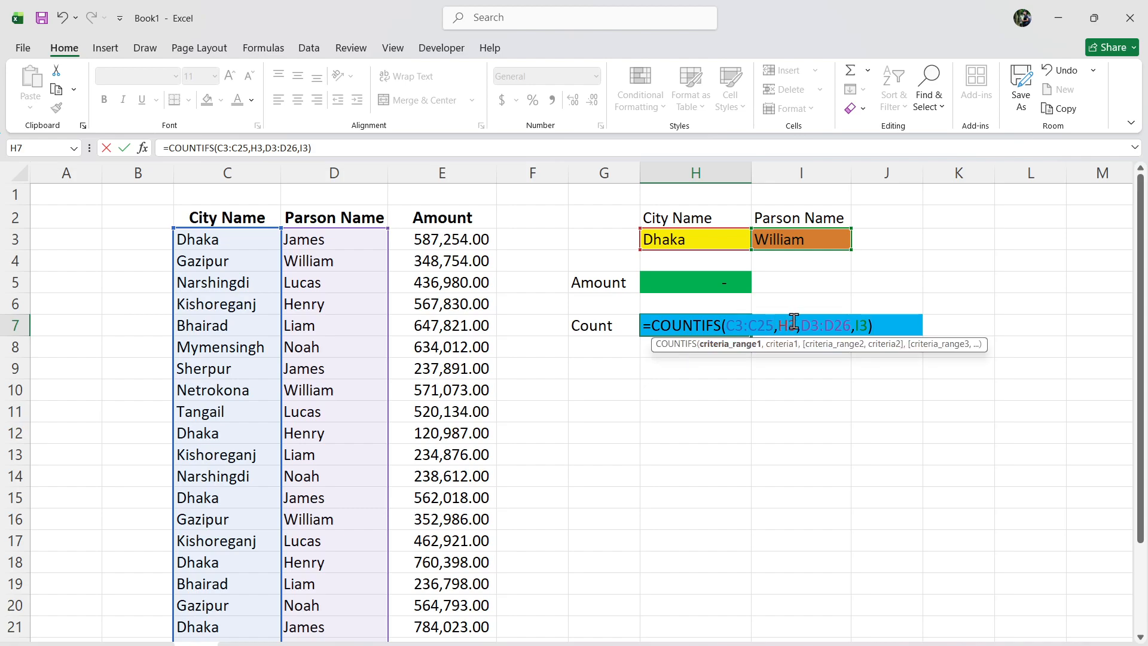
pyautogui.press('BackSpace')
pyautogui.write('6')
pyautogui.press('Return')
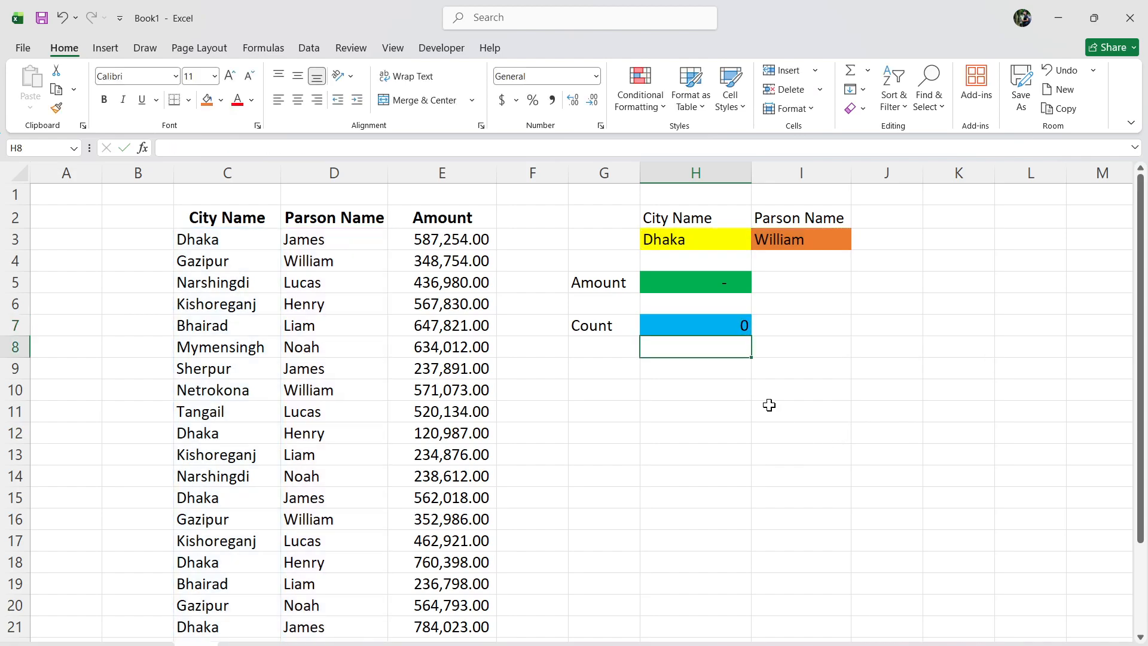
pyautogui.click(722, 325)
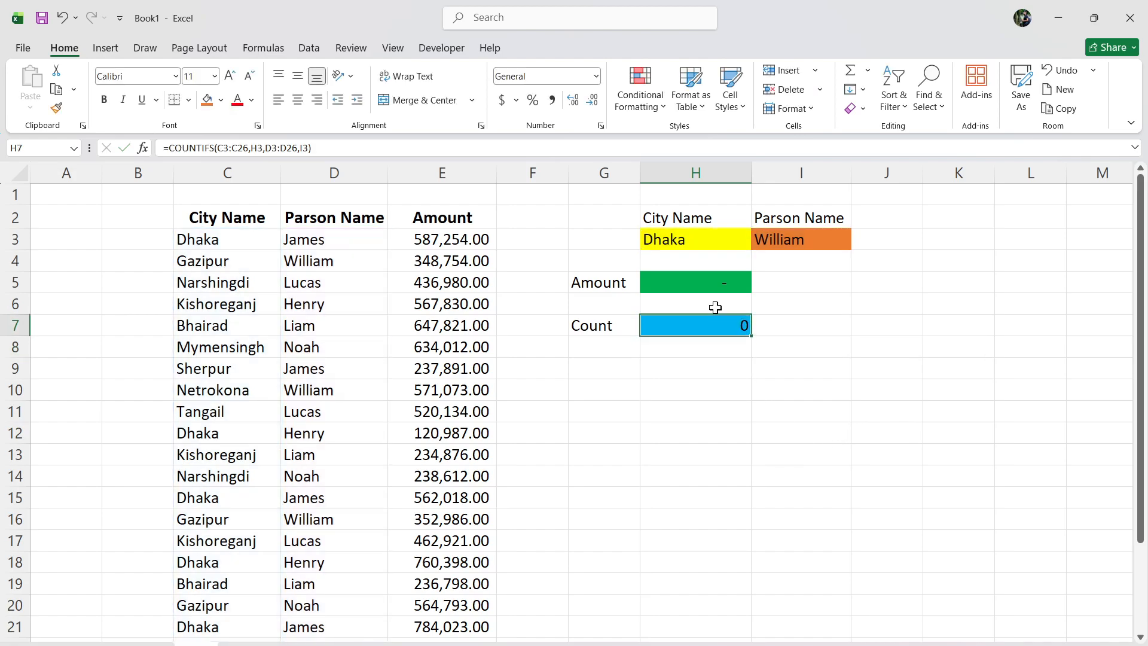
# Choose Gazipur as the city criterion in H3 to test the count formula.
pyautogui.click(737, 232)
pyautogui.click(758, 242)
pyautogui.click(664, 274)
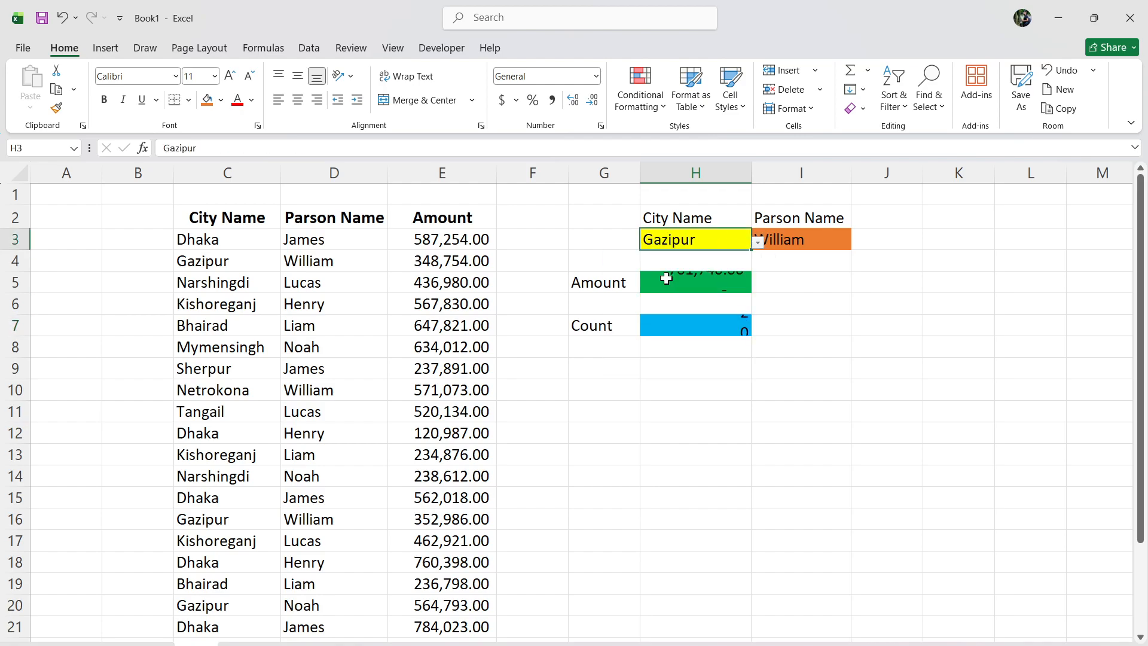
# Center the count in H7 horizontally and increase its font size to 12.
pyautogui.click(727, 330)
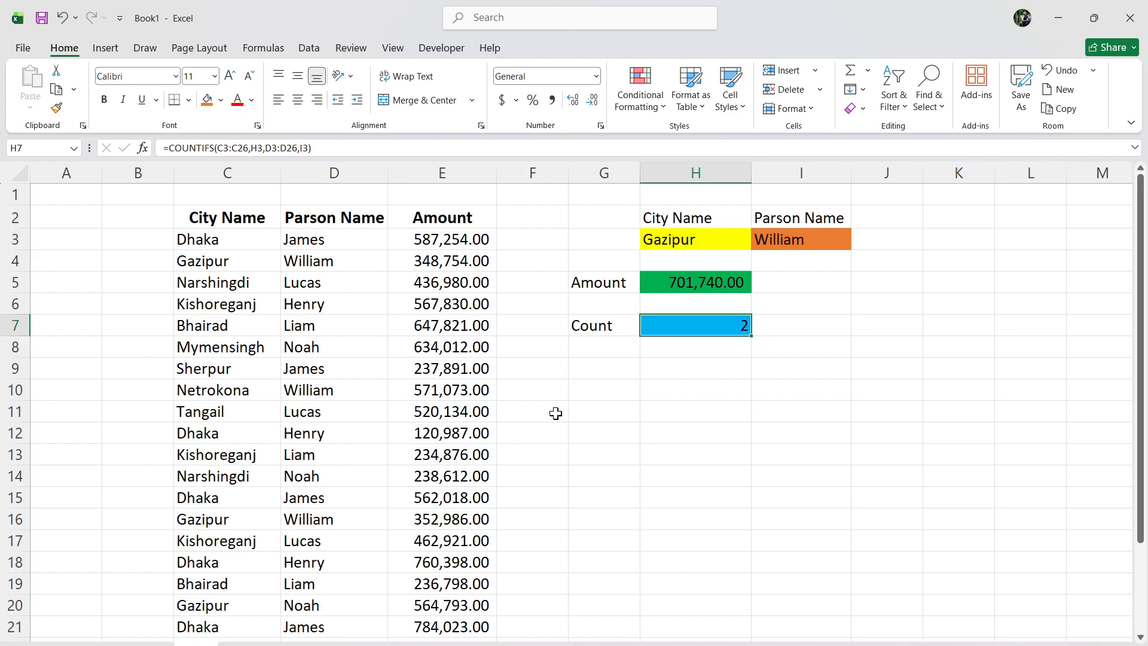
pyautogui.click(298, 101)
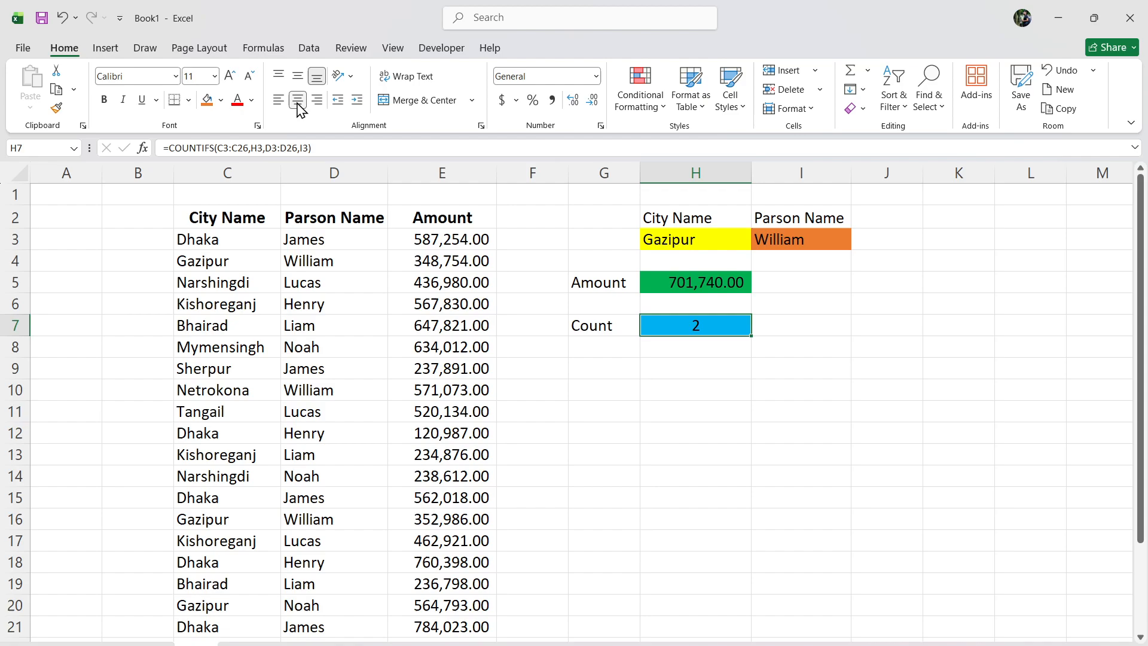
pyautogui.click(229, 76)
pyautogui.click(717, 398)
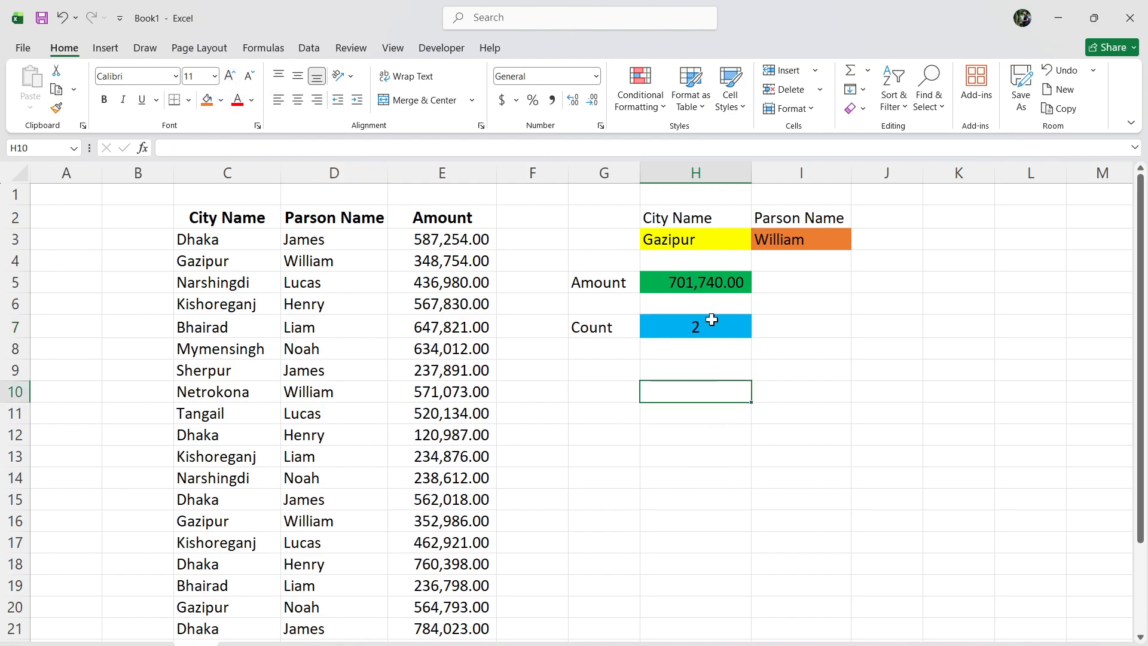
pyautogui.click(709, 326)
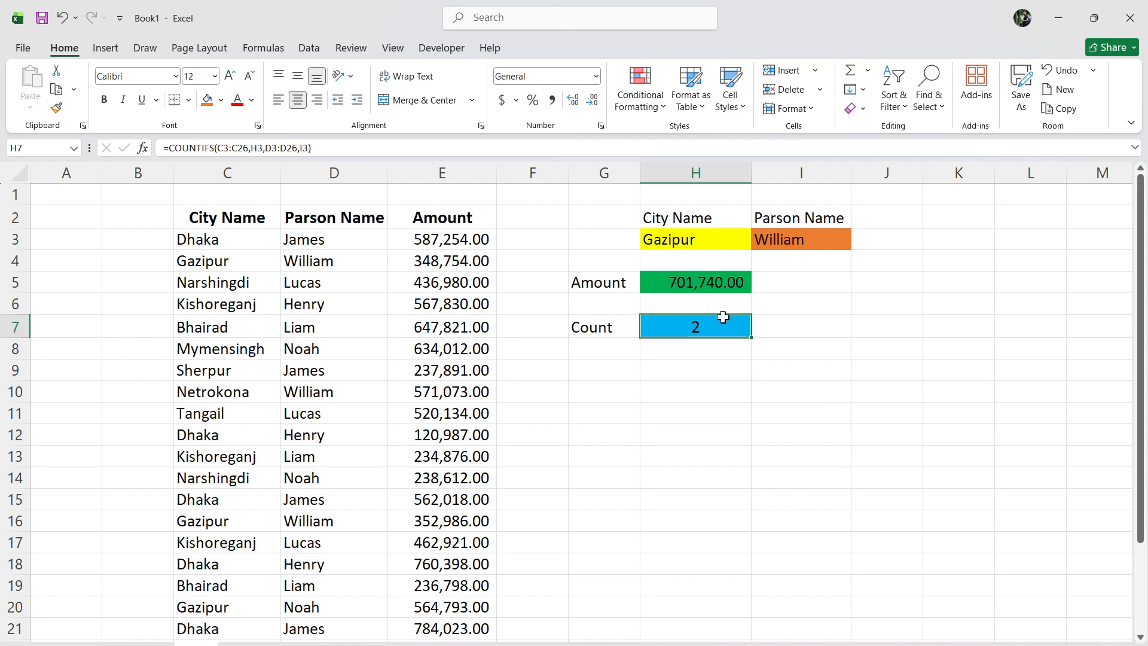
# Check the SUMIFS formula in H5 and replace the criterion in I3 with the person's name listed in D5.
pyautogui.click(660, 281)
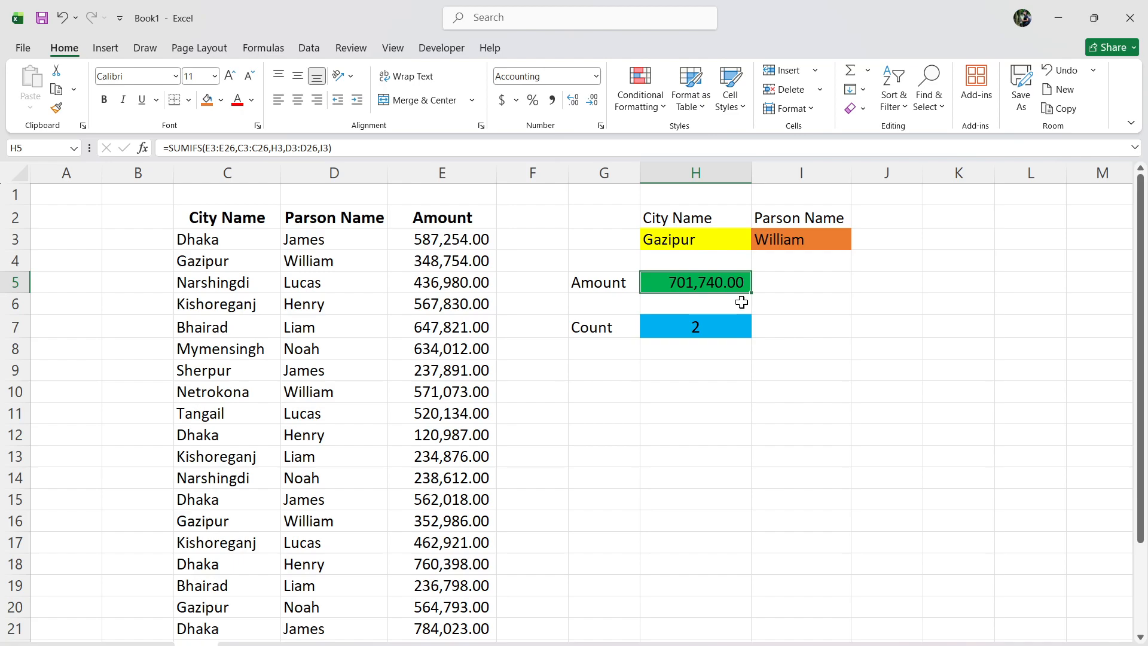
pyautogui.click(715, 238)
pyautogui.click(782, 242)
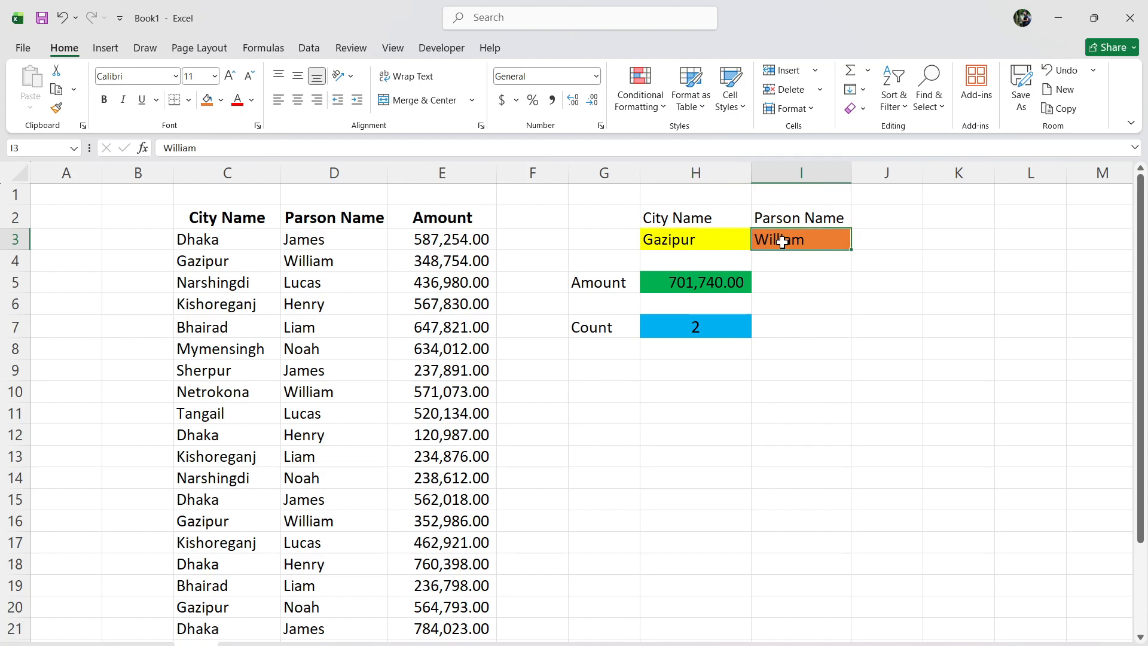
pyautogui.write('Lucas')
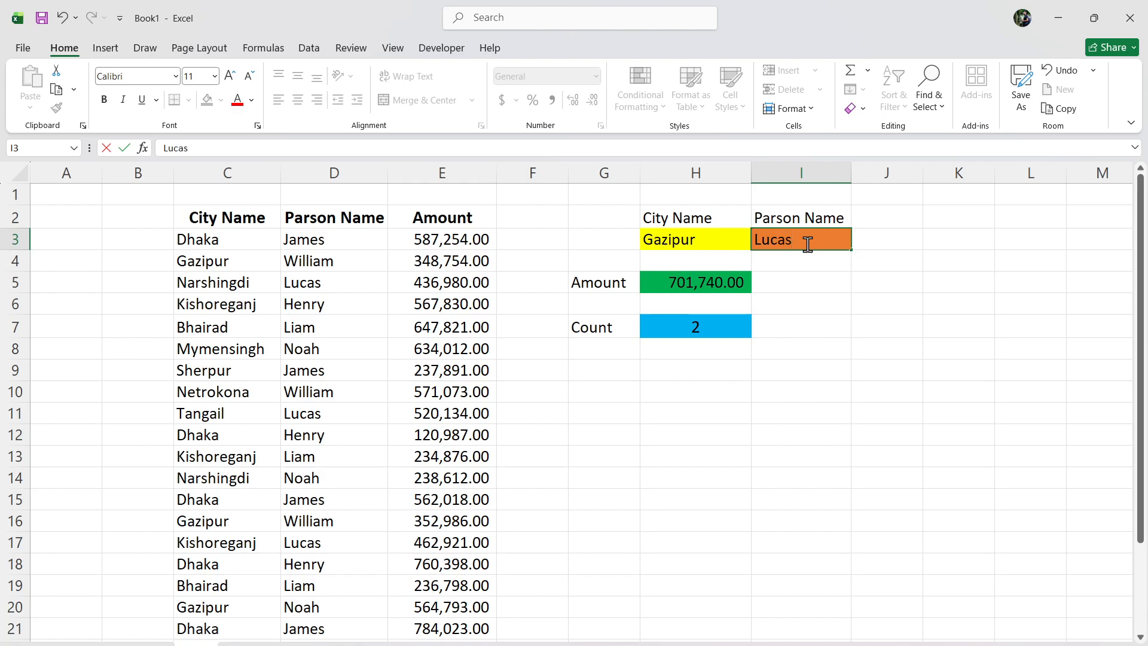
pyautogui.press('Return')
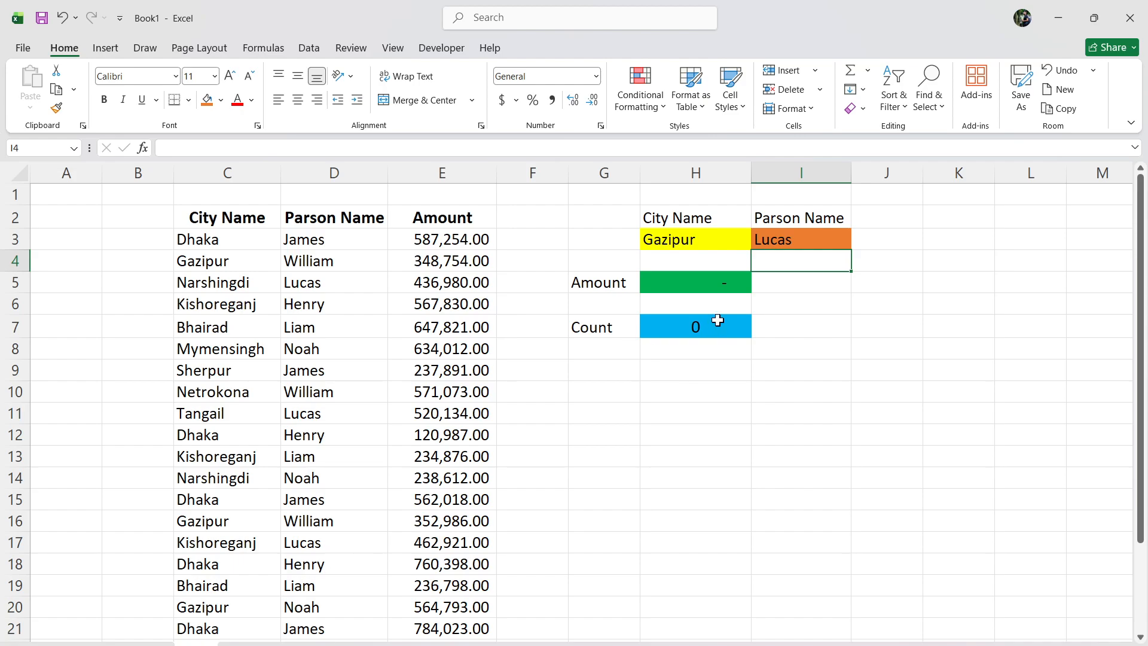
# Set the city criterion in H3 to Narshingdi and compare the total with the source amount in E5.
pyautogui.click(720, 238)
pyautogui.click(759, 245)
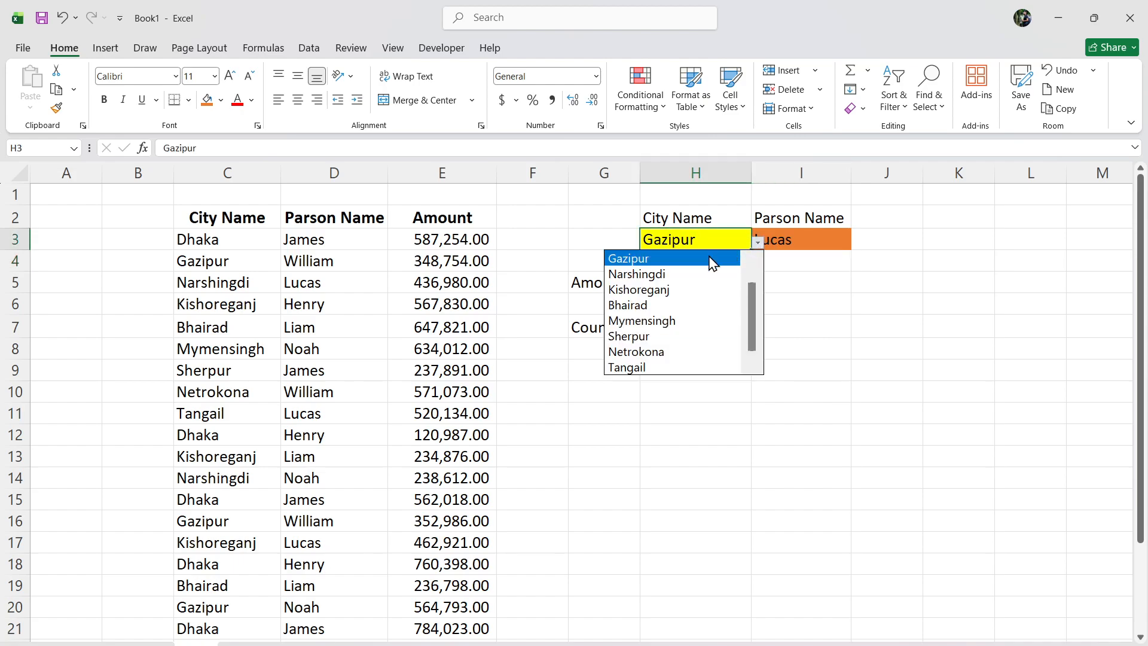
pyautogui.click(681, 272)
pyautogui.click(801, 279)
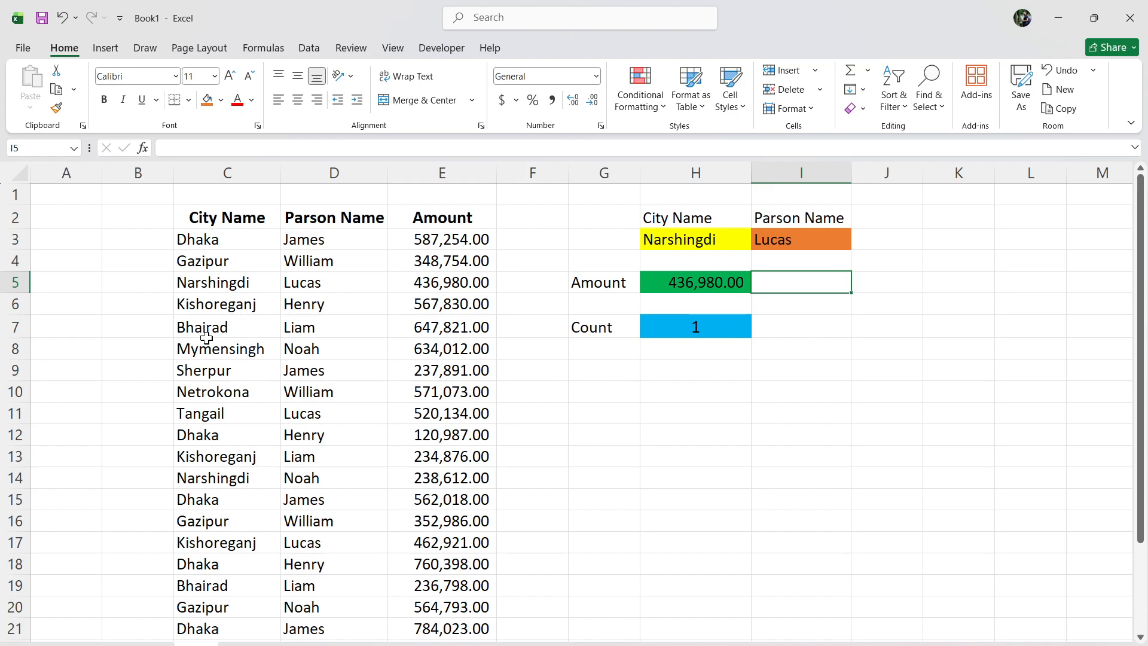
pyautogui.click(434, 287)
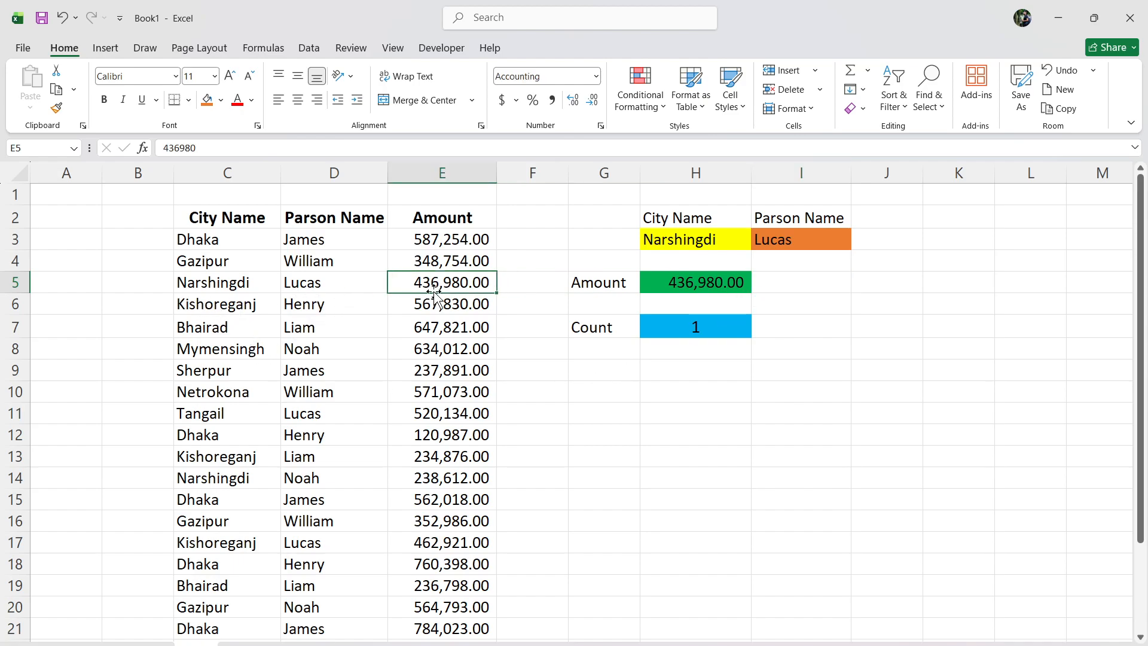
# Test the lookup with Kishoreganj as the city criterion in H3, and replace it with Mymensingh.
pyautogui.click(676, 236)
pyautogui.click(757, 242)
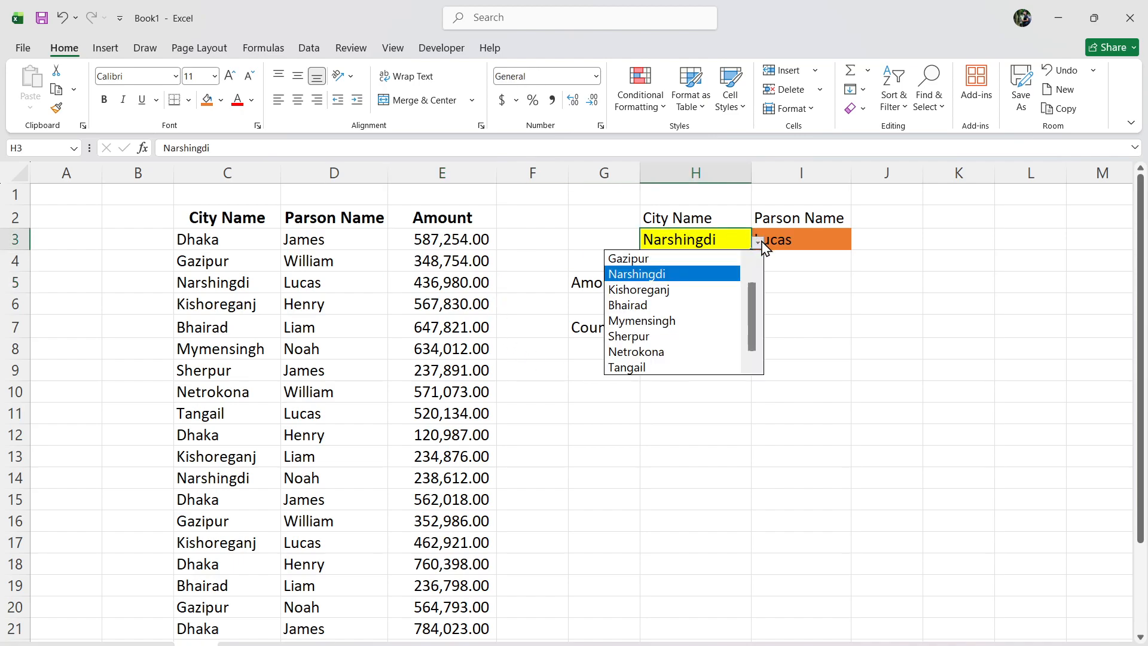
pyautogui.click(640, 289)
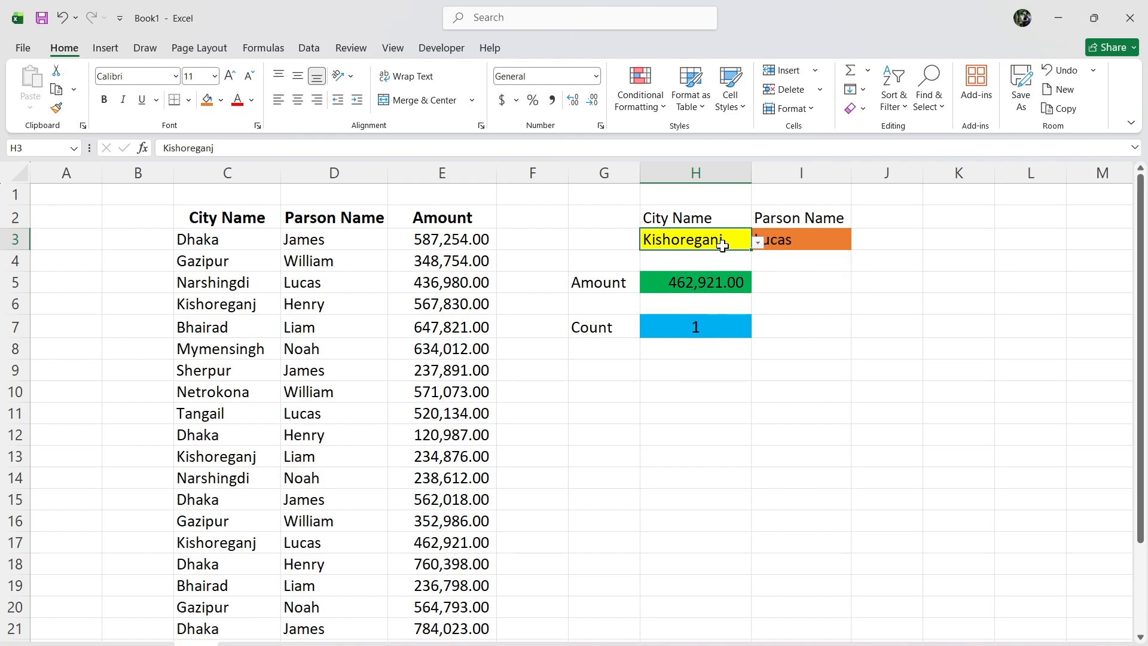
pyautogui.click(757, 242)
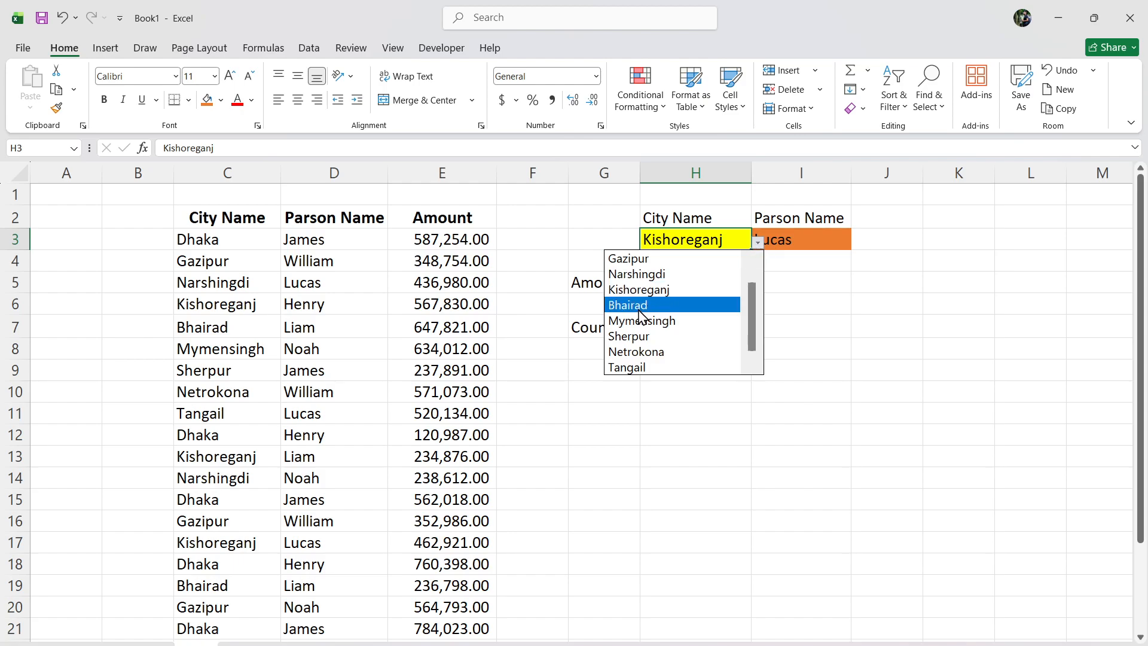
pyautogui.click(643, 321)
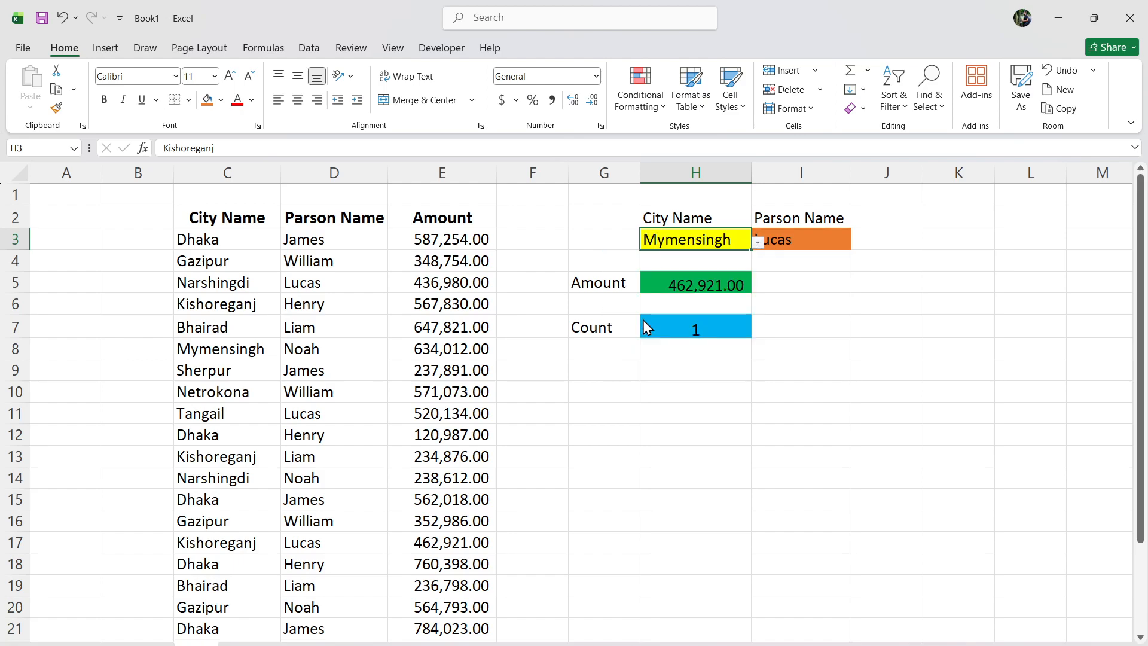
# Try the person's name listed in D7 as the person criterion in I3.
pyautogui.click(825, 241)
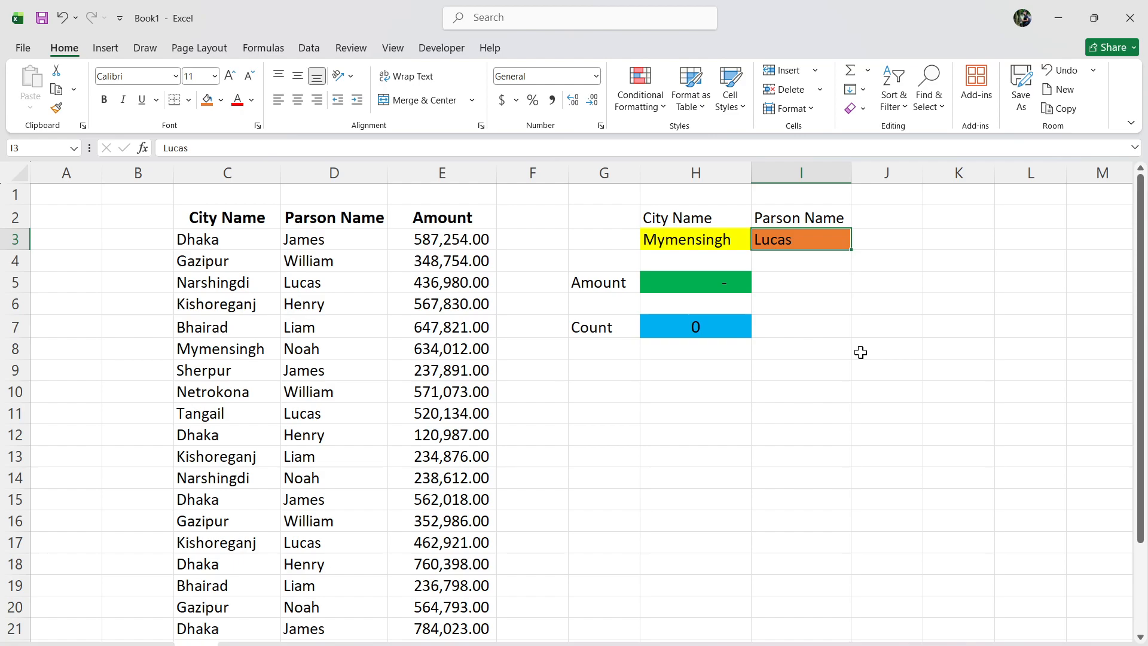
pyautogui.write('Liam')
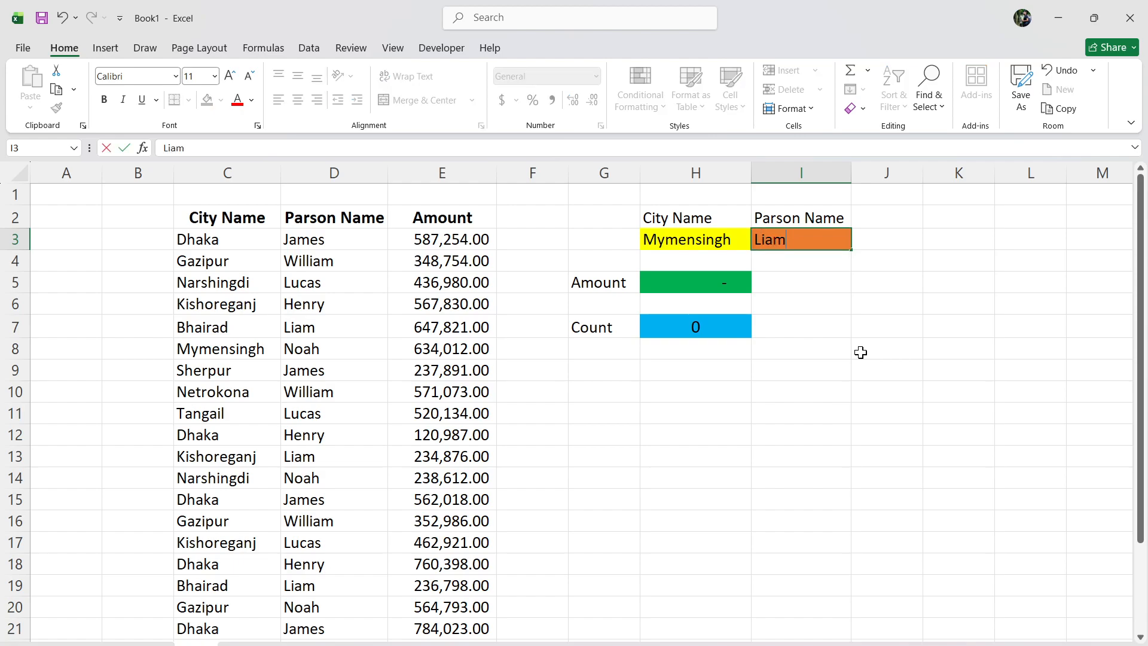
pyautogui.press('Return')
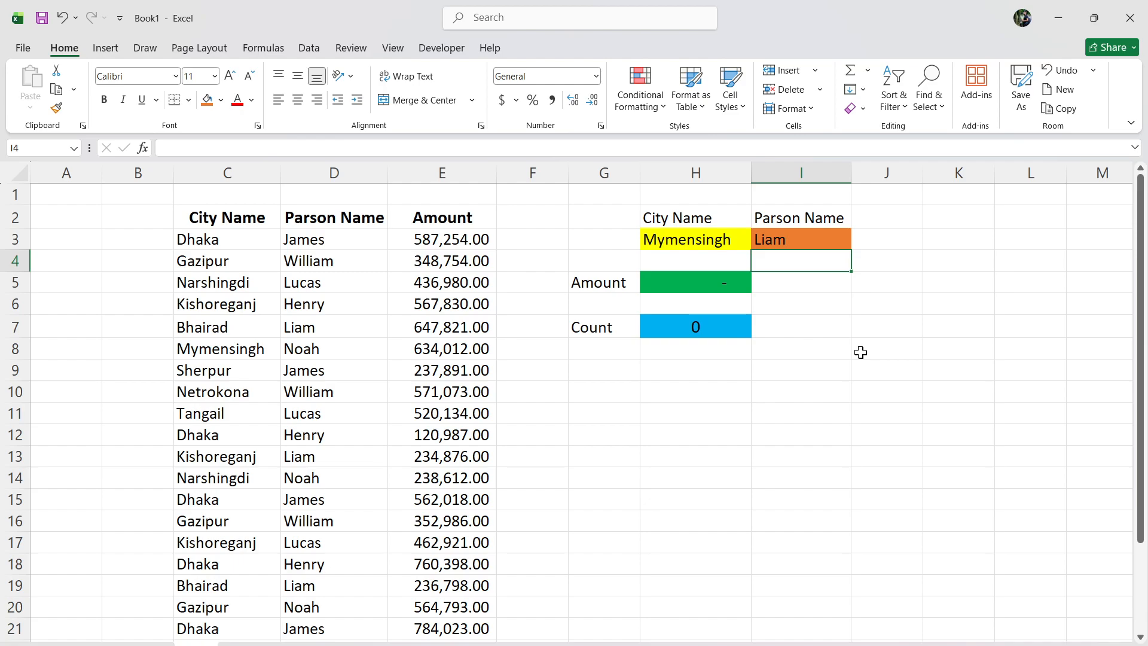
# Replace the person criterion in I3 with the name listed in D8 beside Mymensingh.
pyautogui.press('Up')
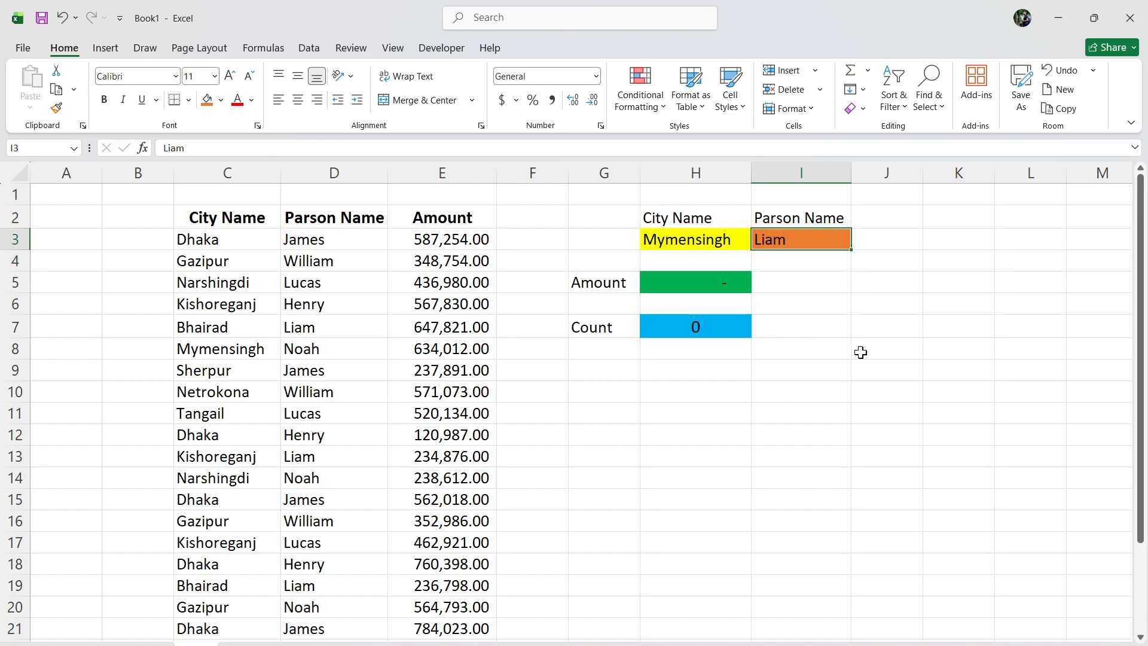
pyautogui.write('No')
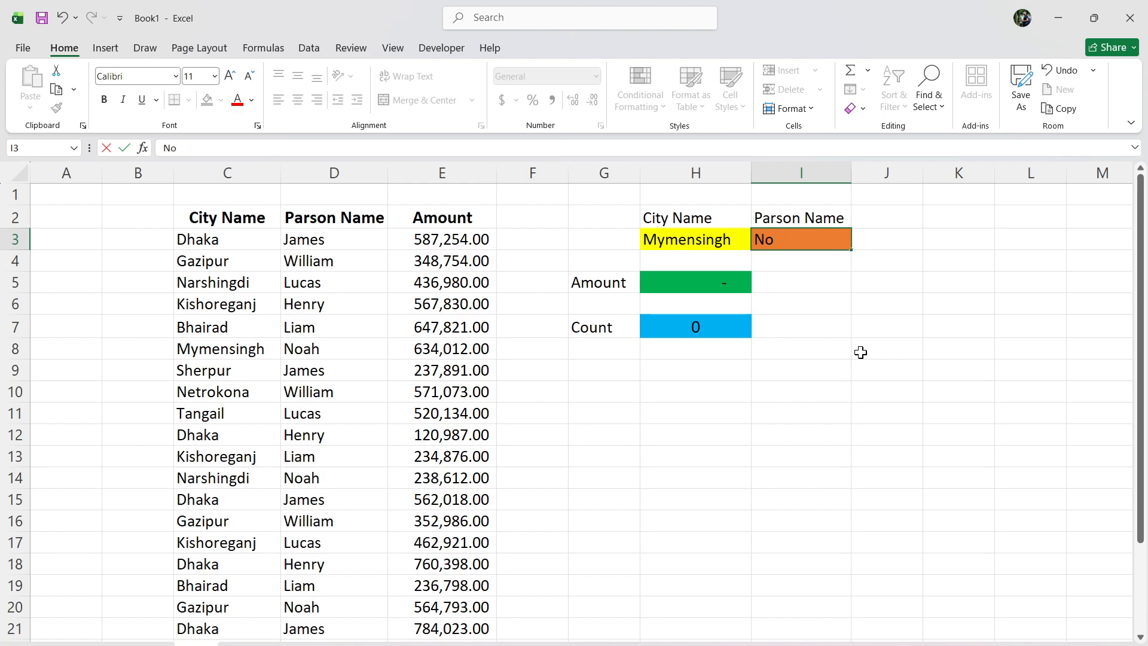
pyautogui.write('hah')
pyautogui.press('Return')
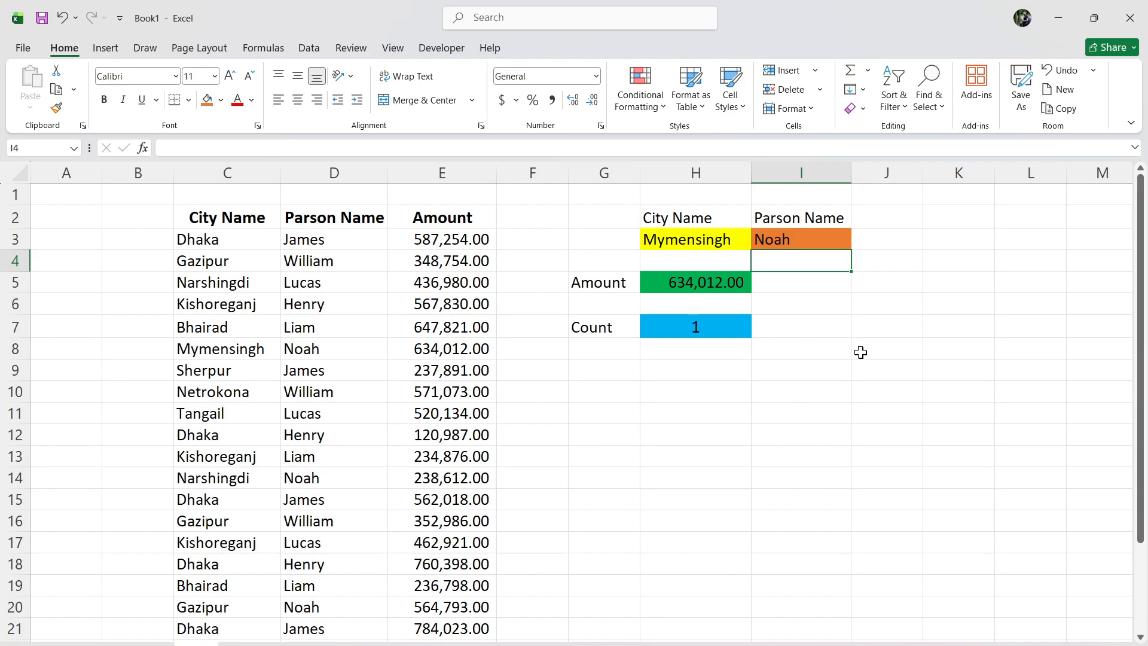
# Inspect the count in H7 and the SUMIFS total in H5, and check them against the source rows through row 26.
pyautogui.click(700, 331)
pyautogui.click(659, 286)
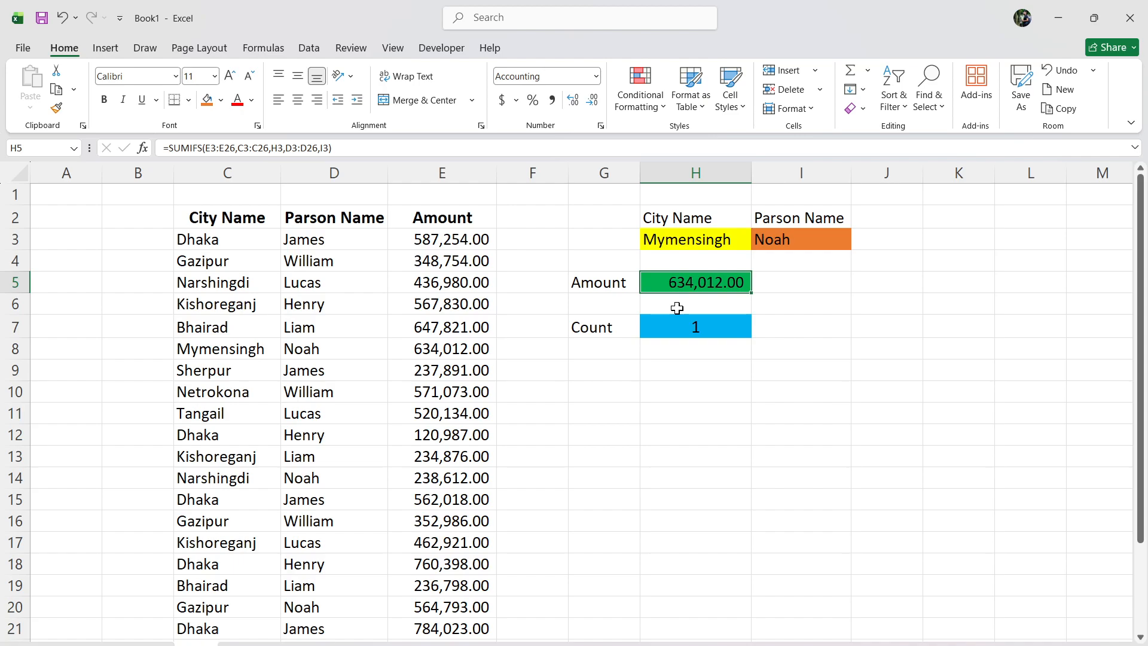
pyautogui.scroll(-4, 387, 467)
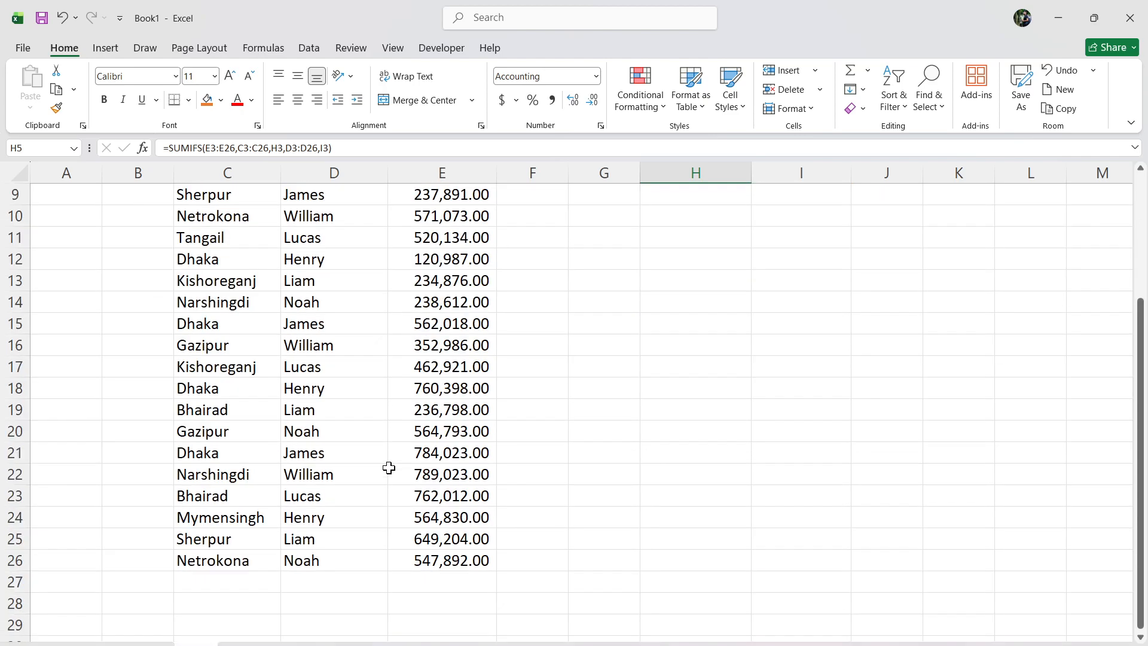
pyautogui.scroll(3, 389, 469)
pyautogui.scroll(1, 390, 470)
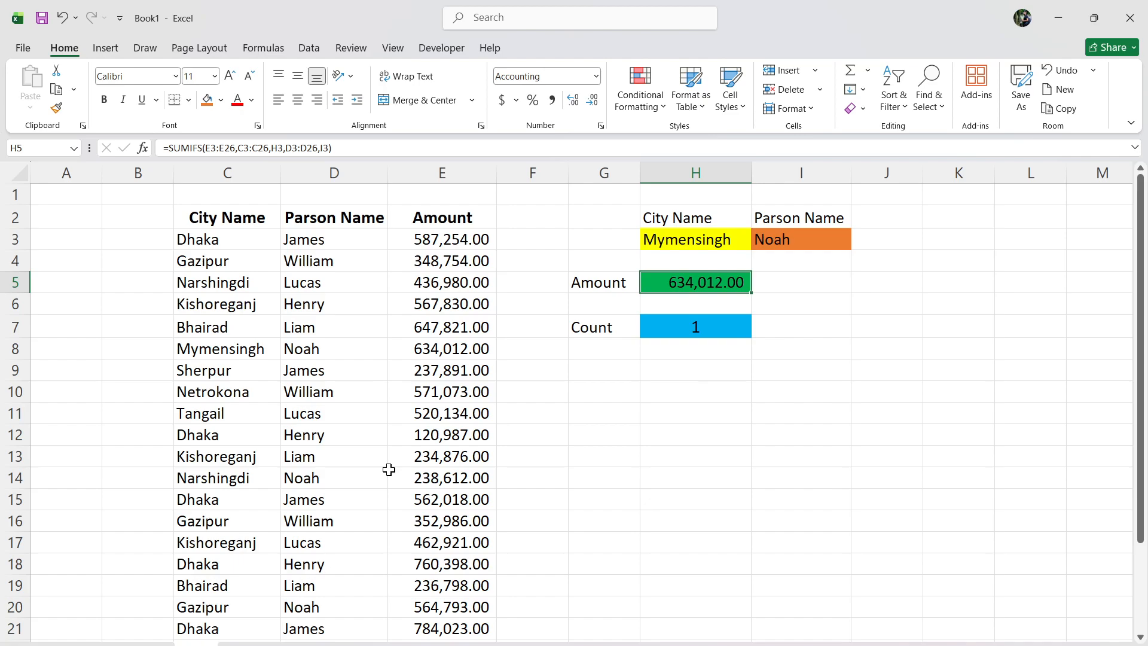